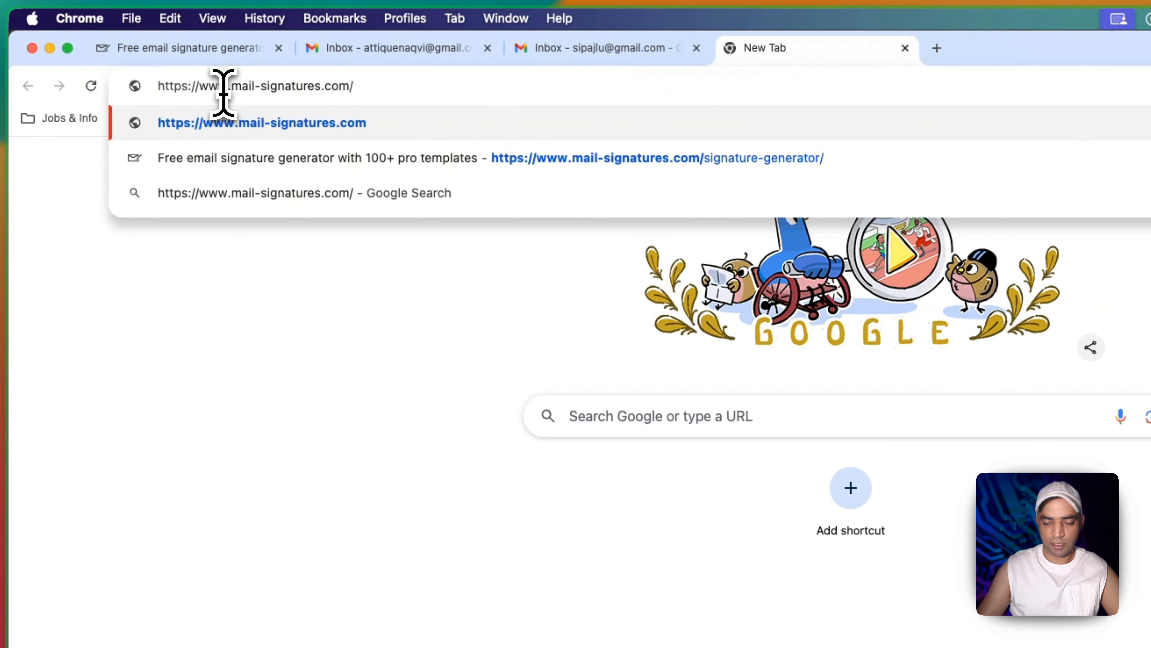
Load Mail-Signatures.com and open the Wind in your sails template in the signature generator
key(Return)
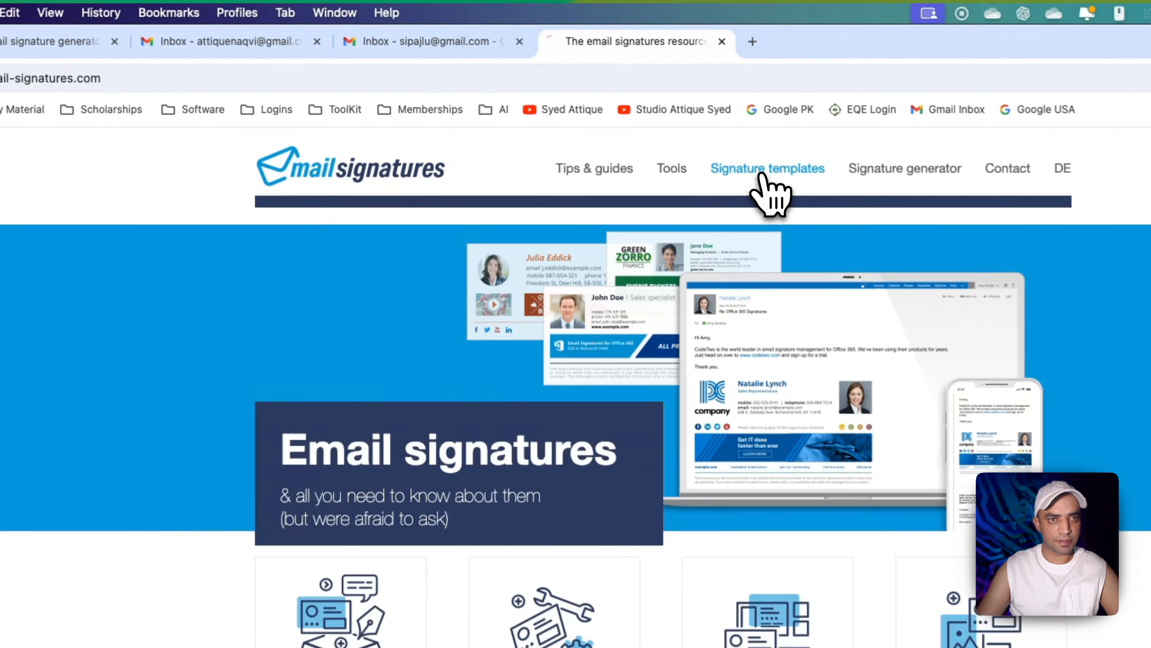
click(619, 129)
scroll(727, 319, down, 3)
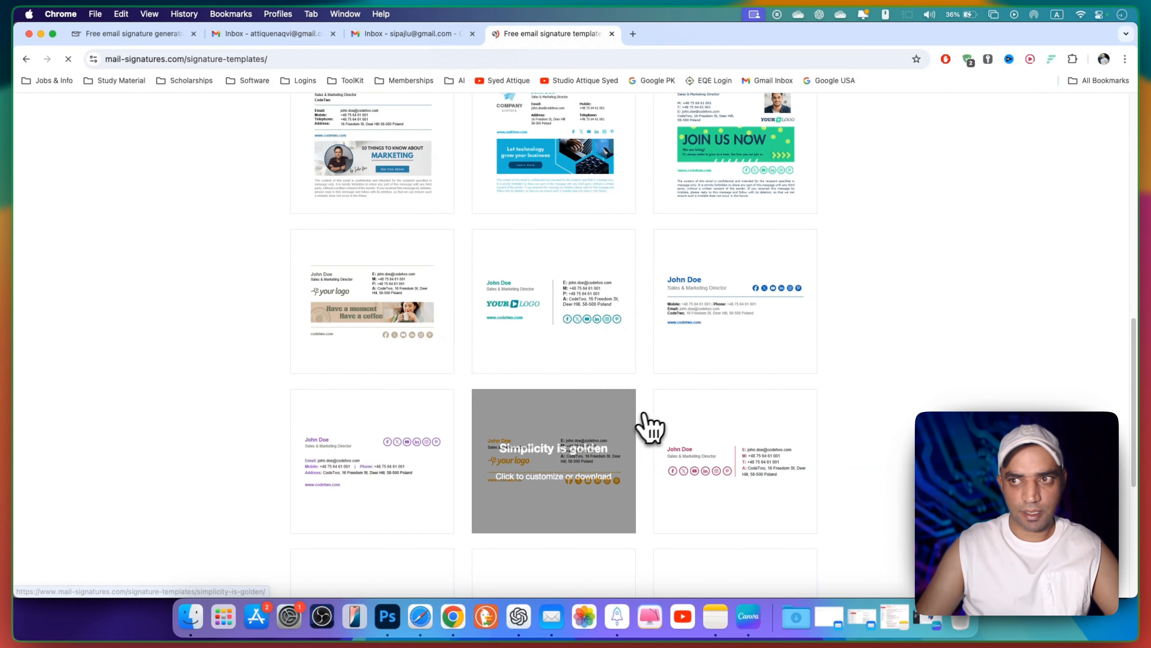
scroll(655, 427, up, 10)
scroll(832, 195, down, 7)
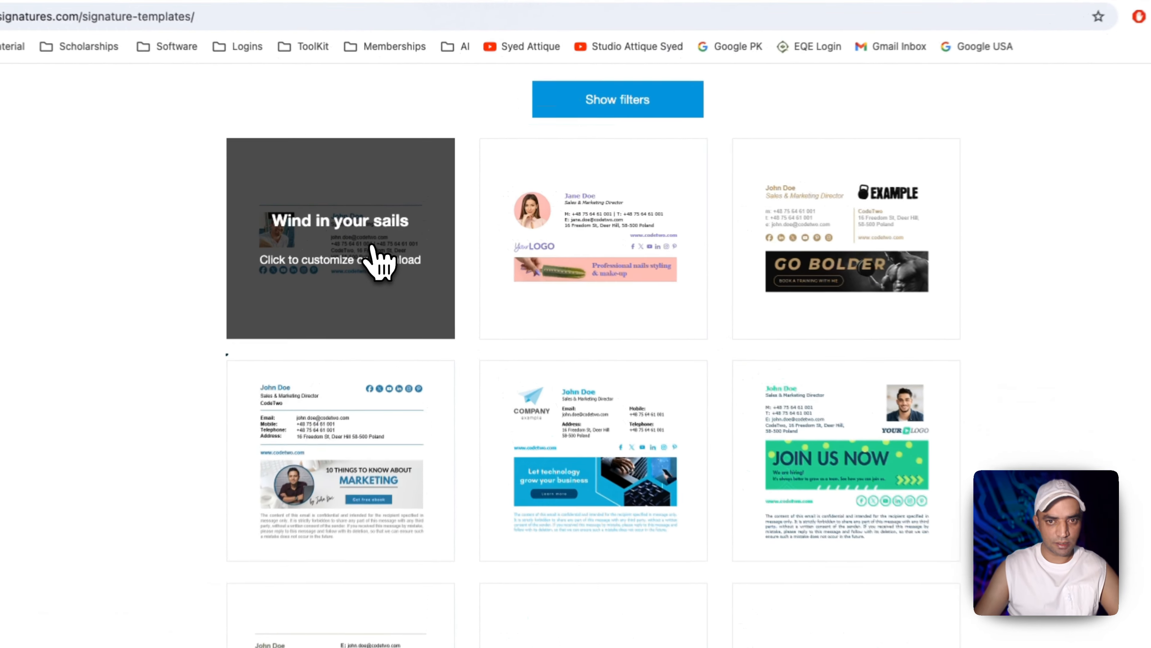
click(400, 231)
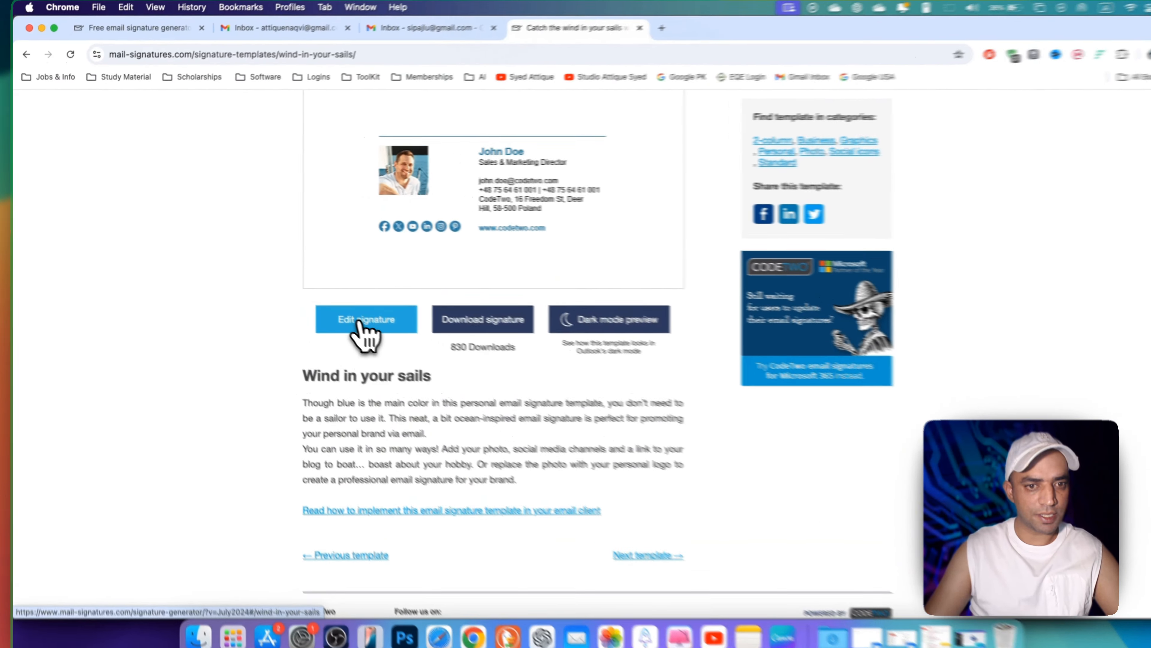
click(349, 313)
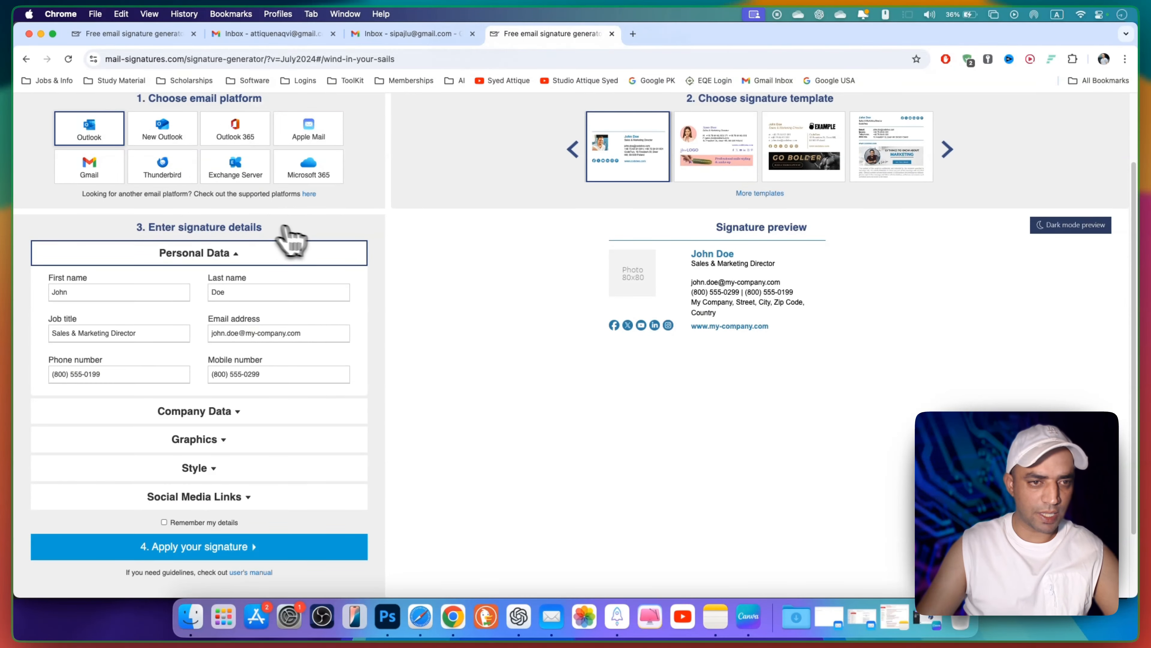
Choose Gmail as the platform and enter the job title Content Creator
click(90, 177)
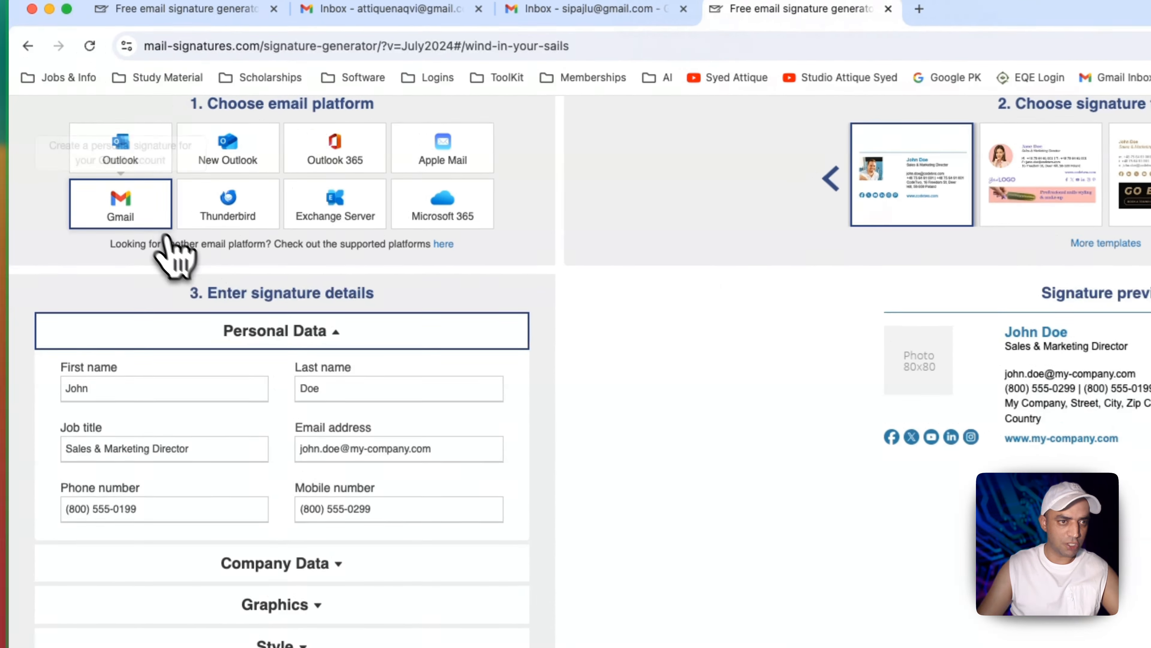
scroll(138, 283, down, 3)
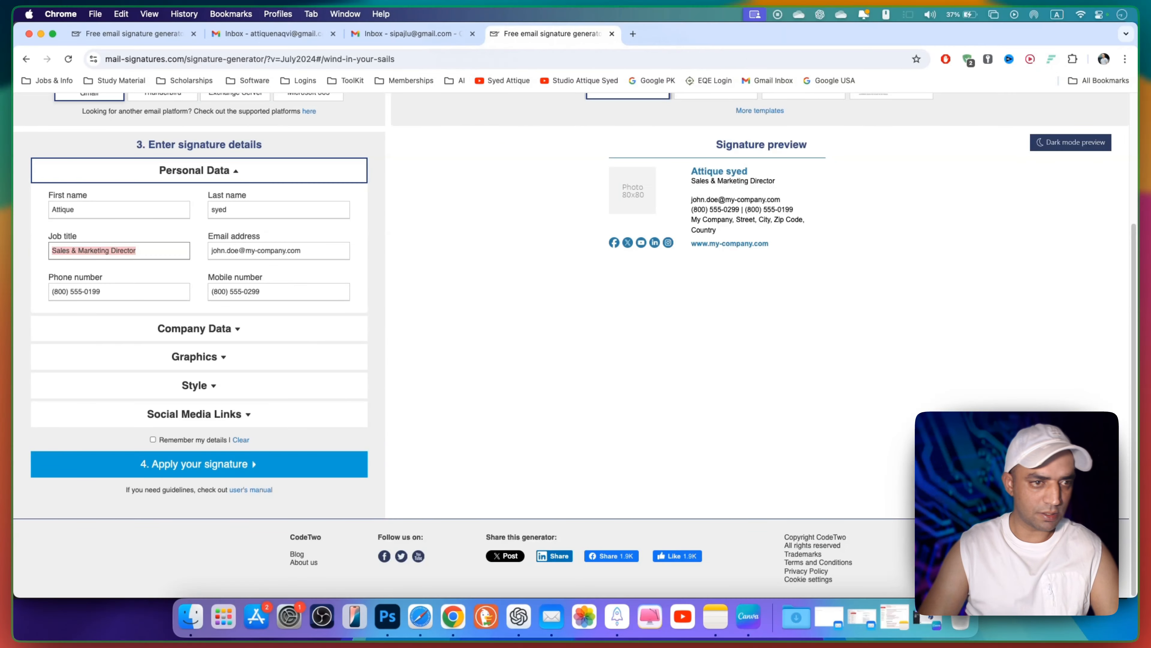
text(Content Creator)
key(Tab)
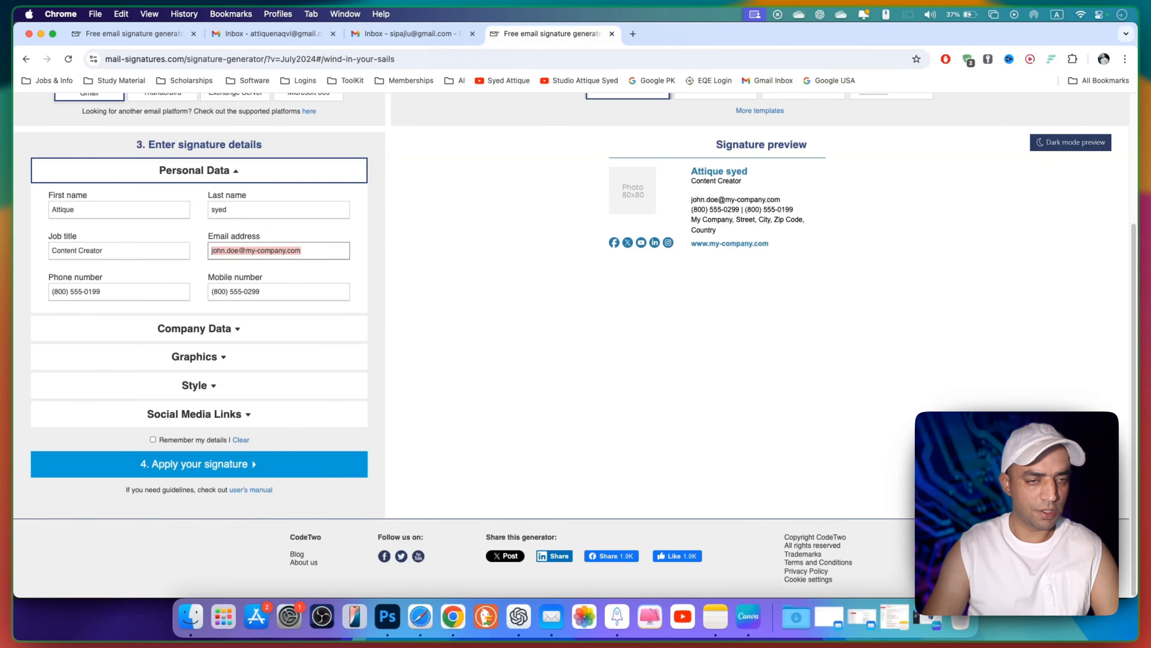
Copy the phone number into the mobile number field
key(super+c)
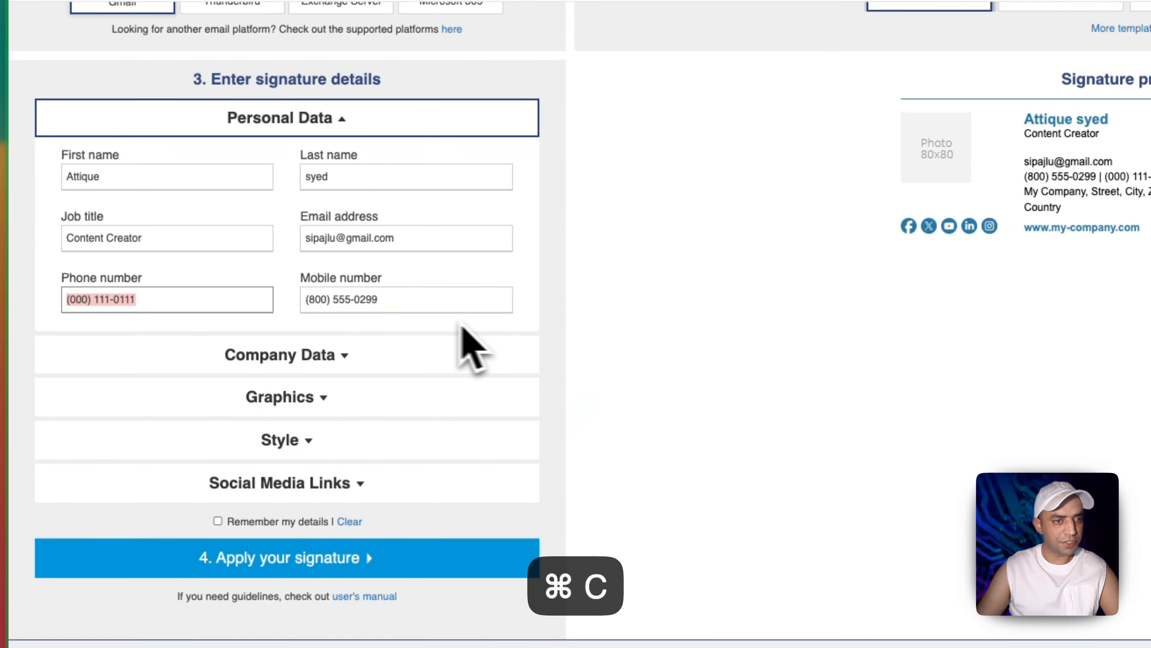
click(269, 292)
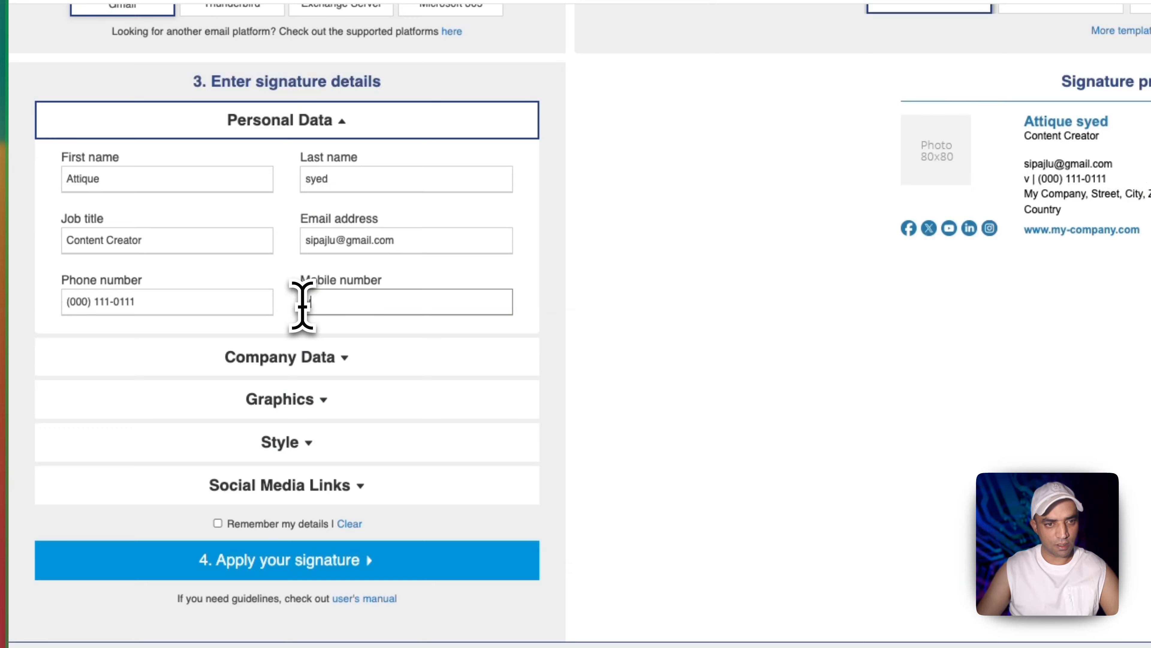
key(super+v)
click(315, 357)
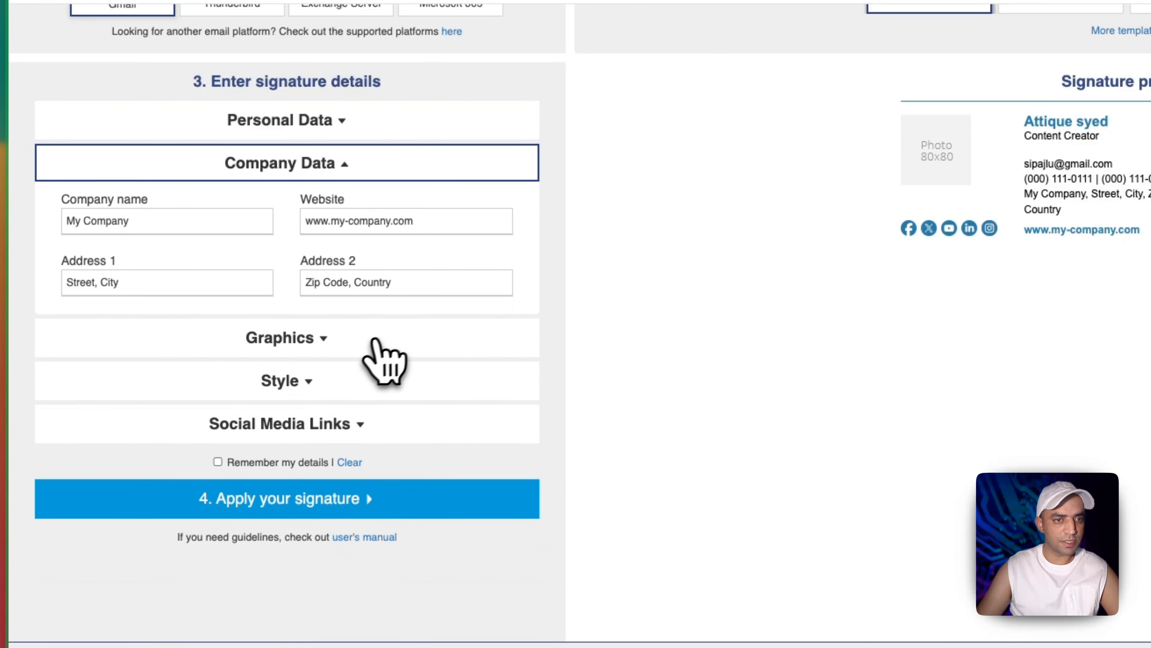
click(151, 222)
key(BackSpace)
key(BackSpace)
key(BackSpace)
key(BackSpace)
key(BackSpace)
key(BackSpace)
key(BackSpace)
key(BackSpace)
key(BackSpace)
key(BackSpace)
text(Blogs)
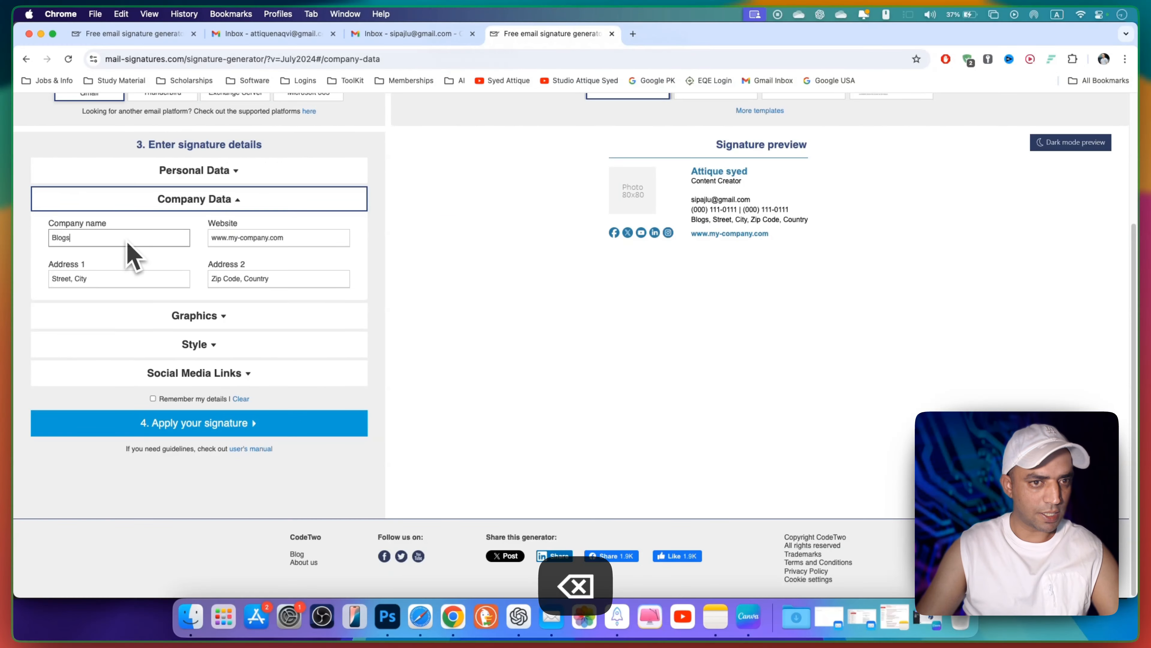
triple_click(290, 238)
click(251, 237)
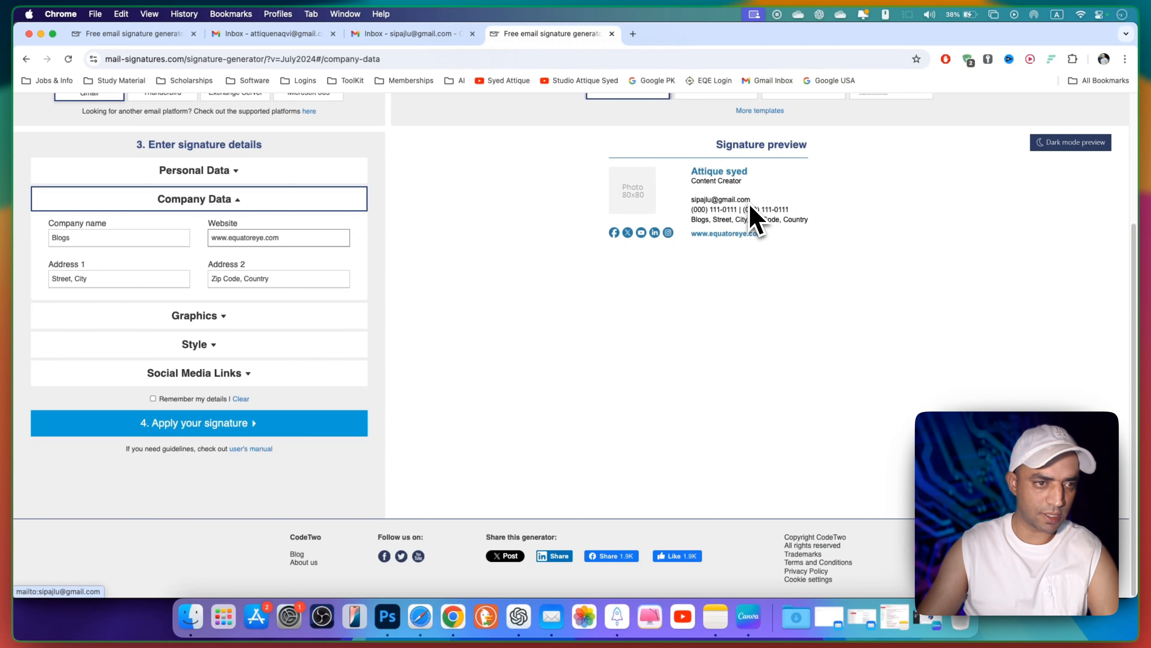
Set Address 1 to Global and leave Address 2 empty
click(131, 279)
key(BackSpace)
key(BackSpace)
key(BackSpace)
key(BackSpace)
key(BackSpace)
key(BackSpace)
key(BackSpace)
key(BackSpace)
key(BackSpace)
key(BackSpace)
key(BackSpace)
key(BackSpace)
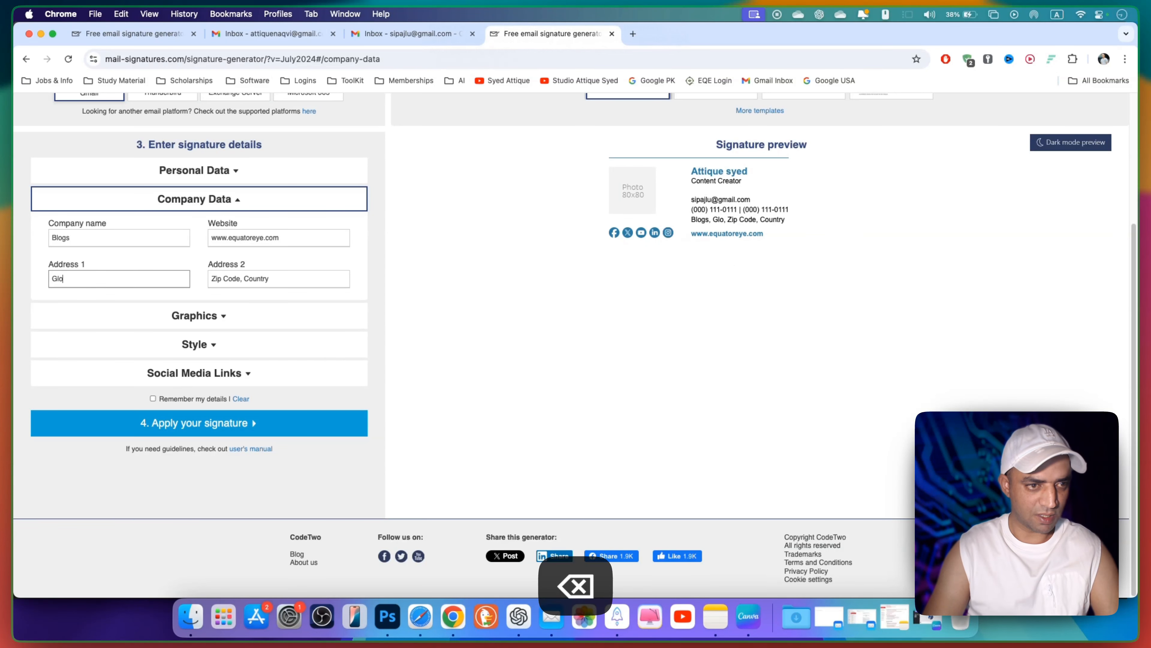
text(Global)
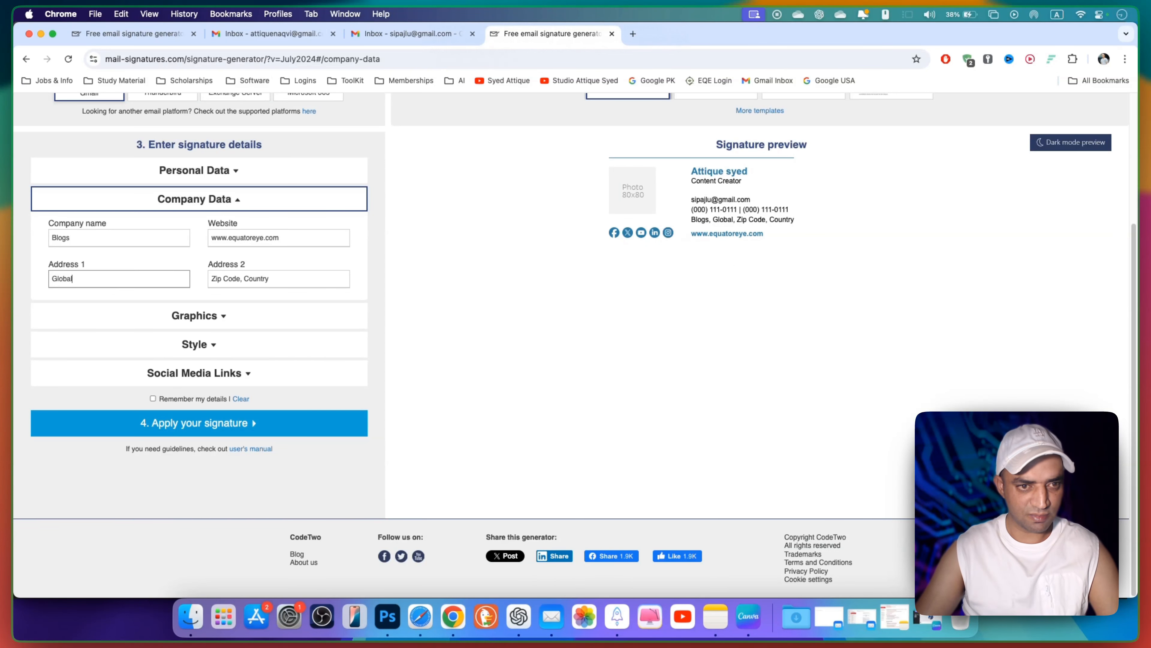
key(BackSpace)
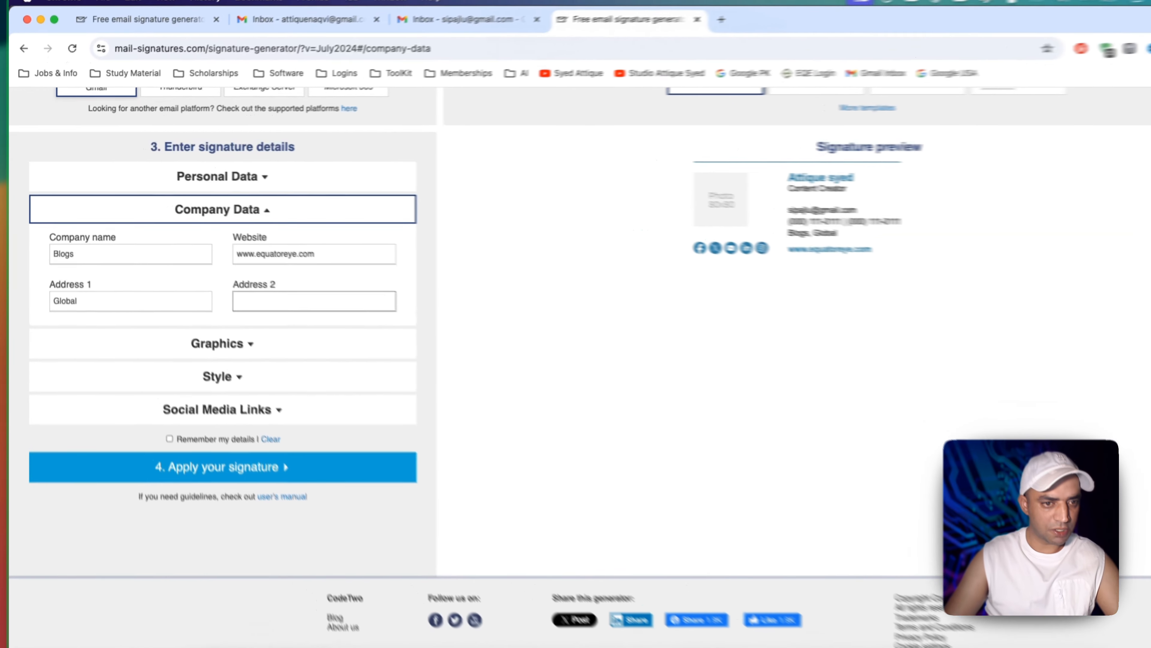
click(194, 315)
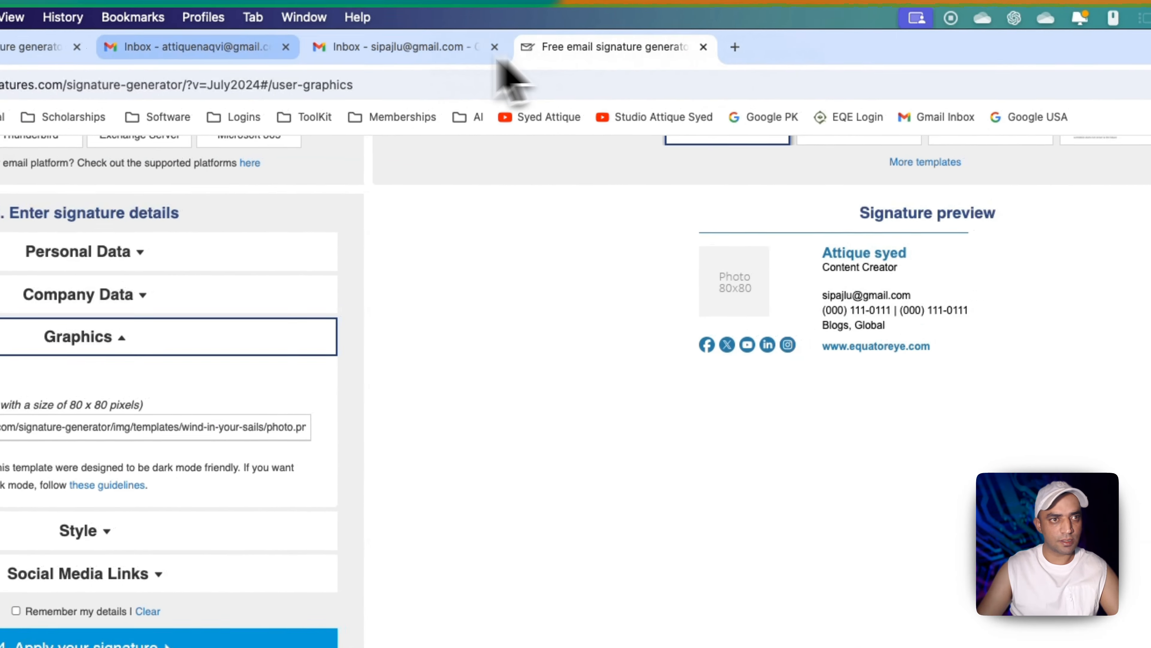
Open Dropbox home in a new tab, showing the stored 80x80.png photo
click(735, 46)
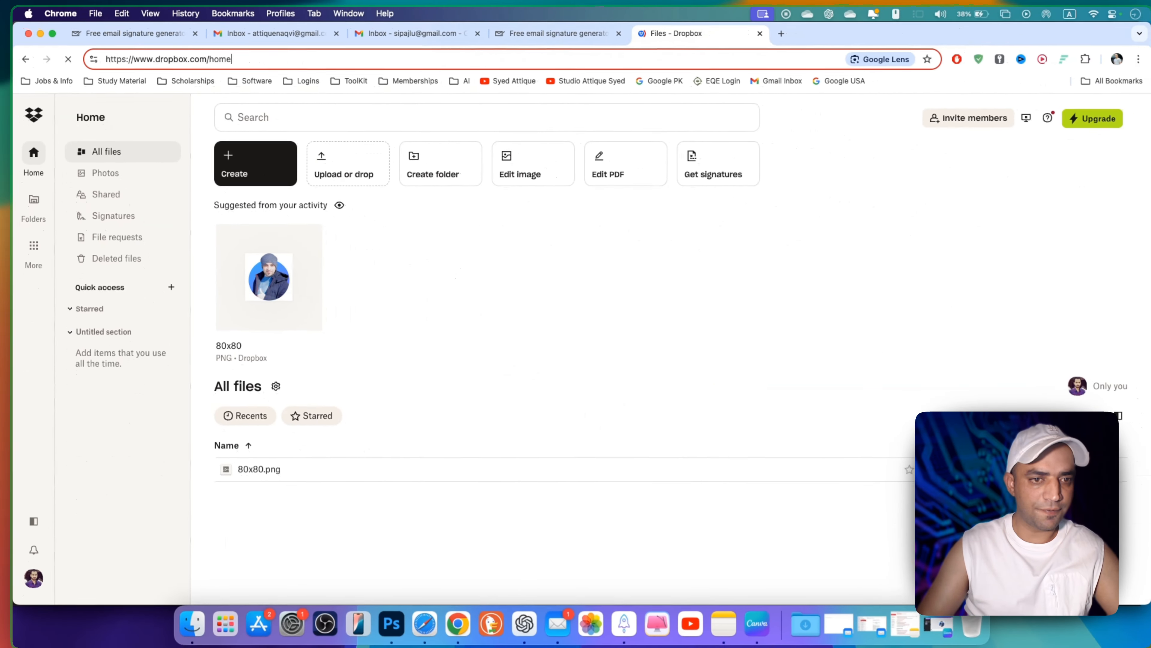
mouse_move(281, 284)
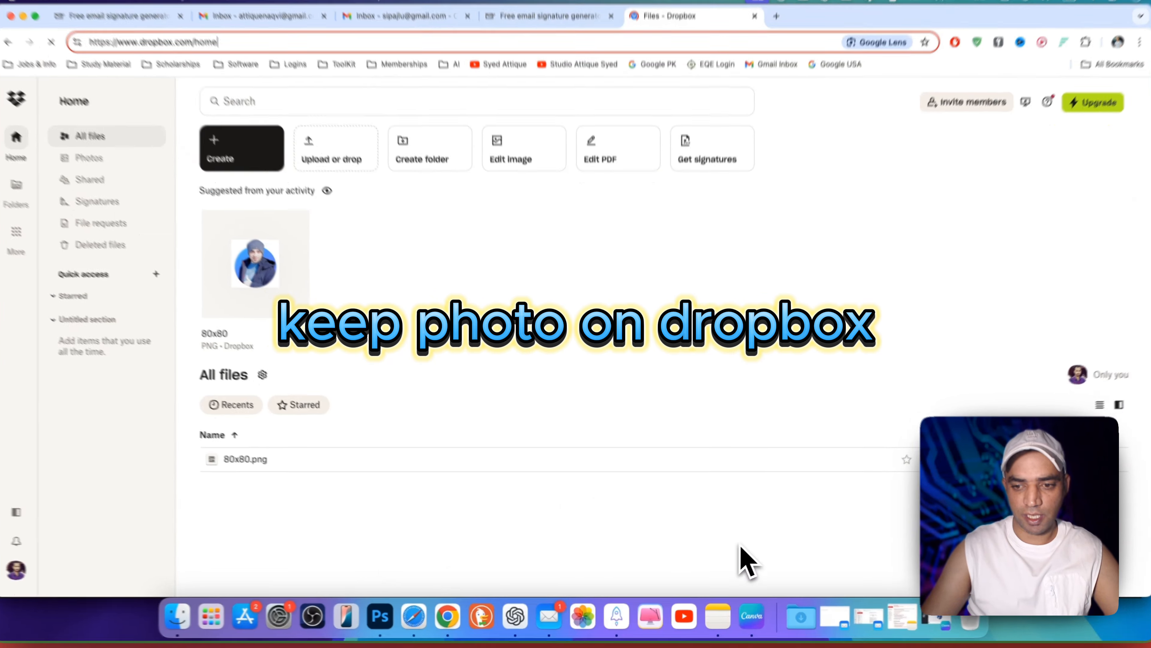
click(748, 616)
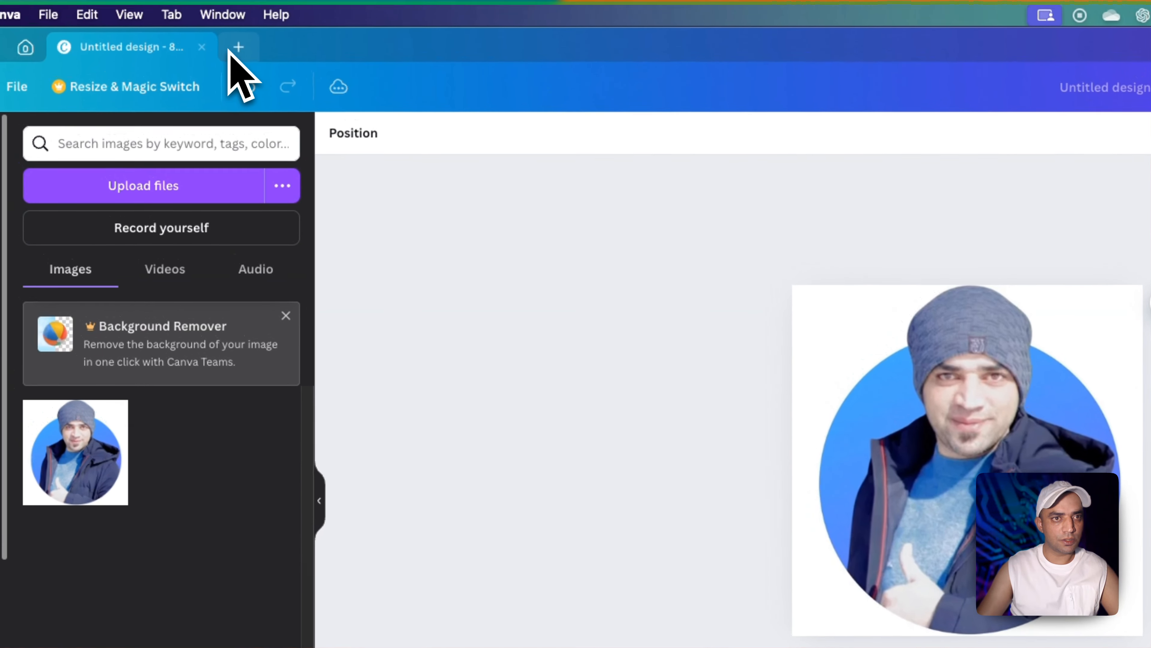
Create an 80×80 px Canva design and stretch the uploaded profile photo to fill it
click(239, 48)
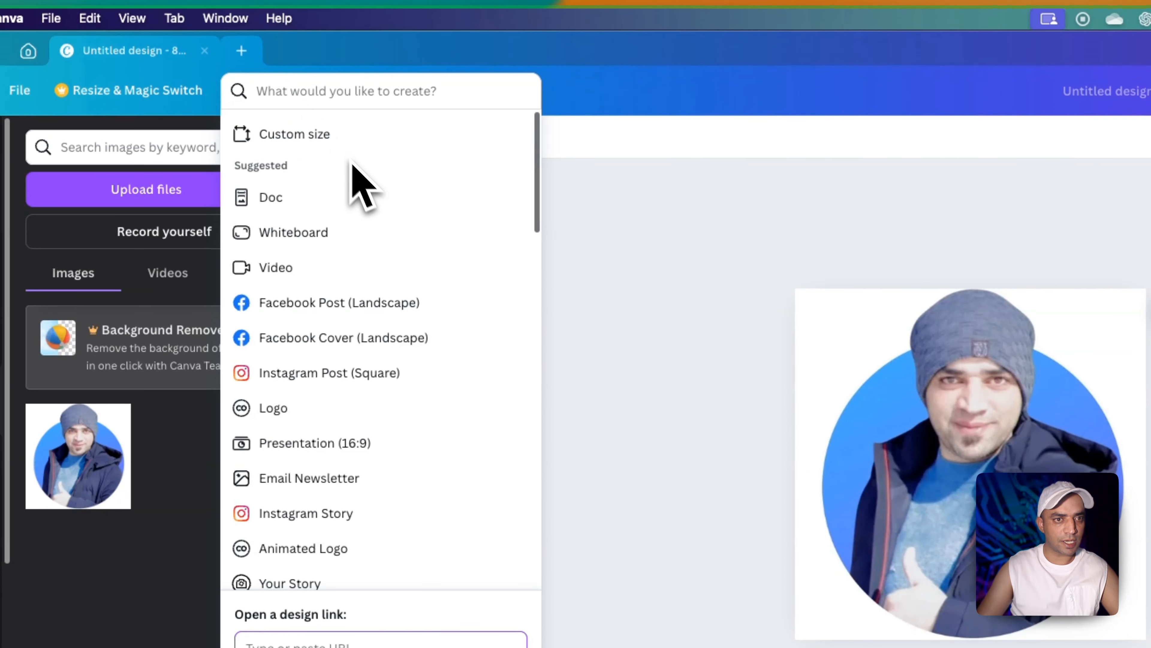
click(293, 132)
text(80)
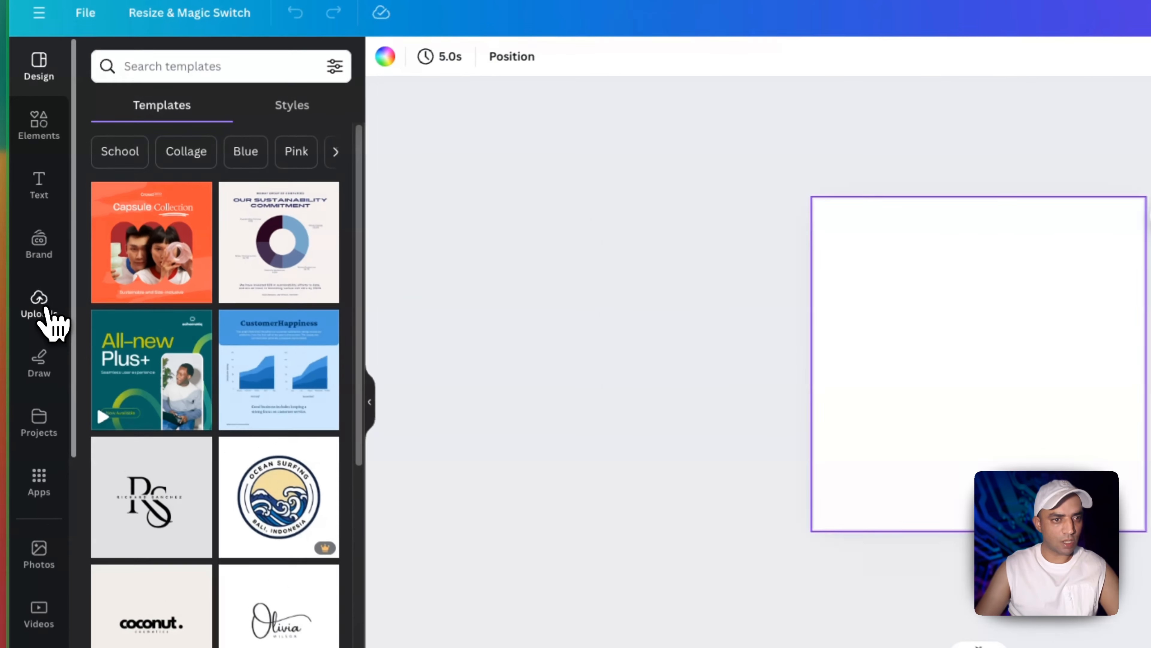
click(43, 314)
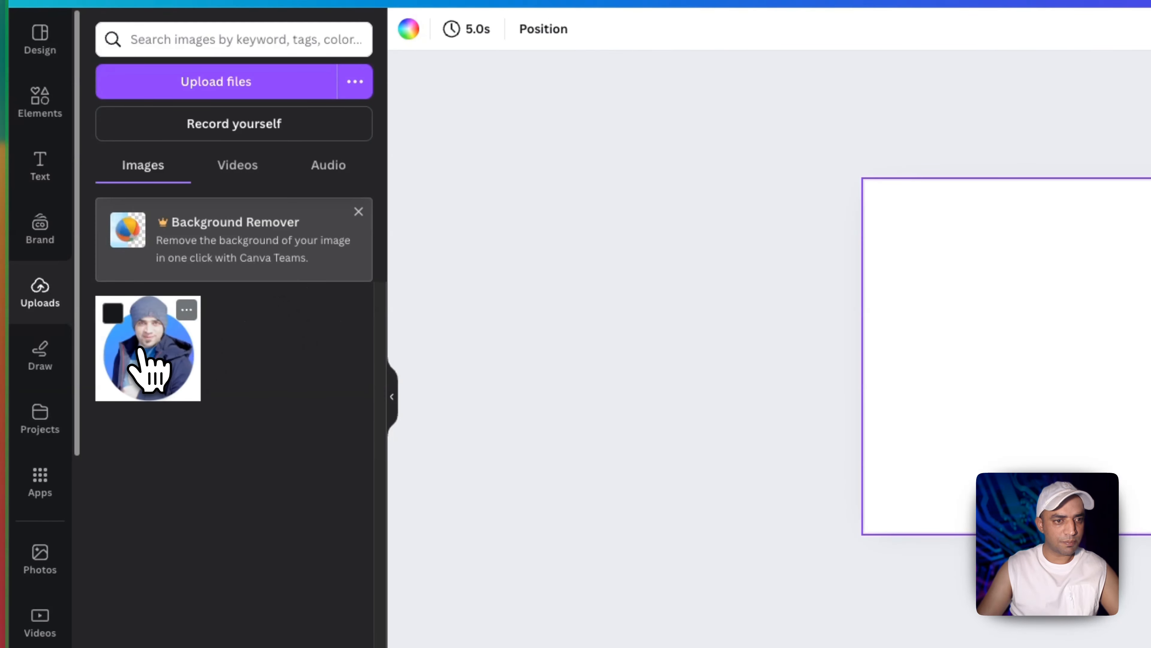
click(149, 368)
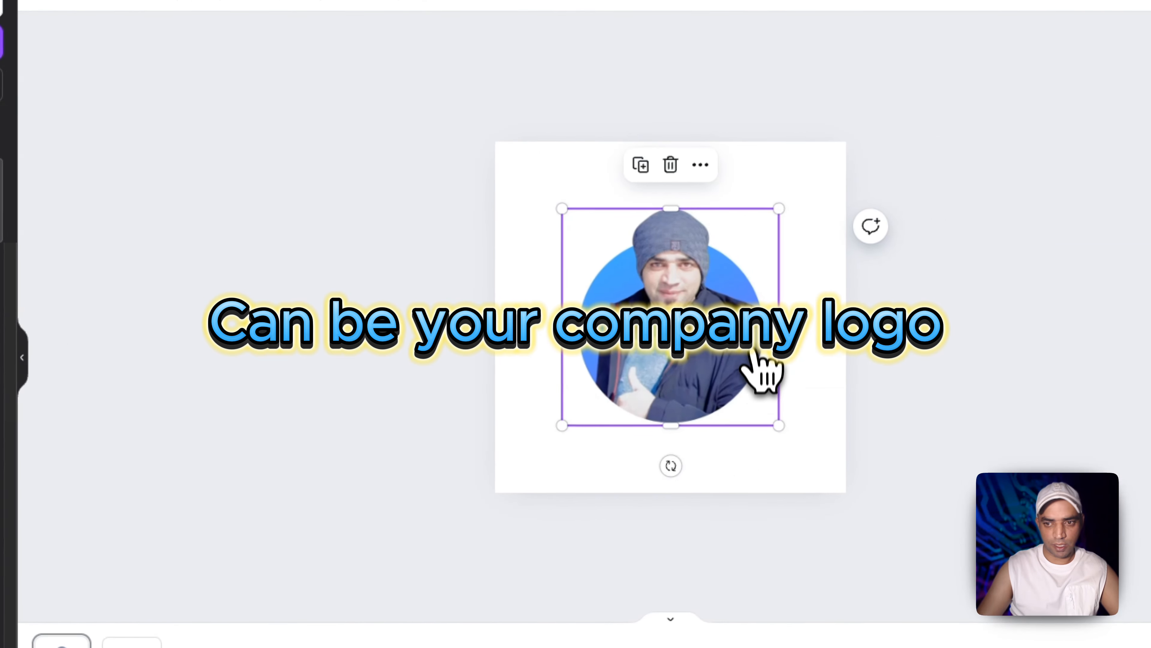
drag(786, 426, 852, 488)
drag(569, 210, 505, 143)
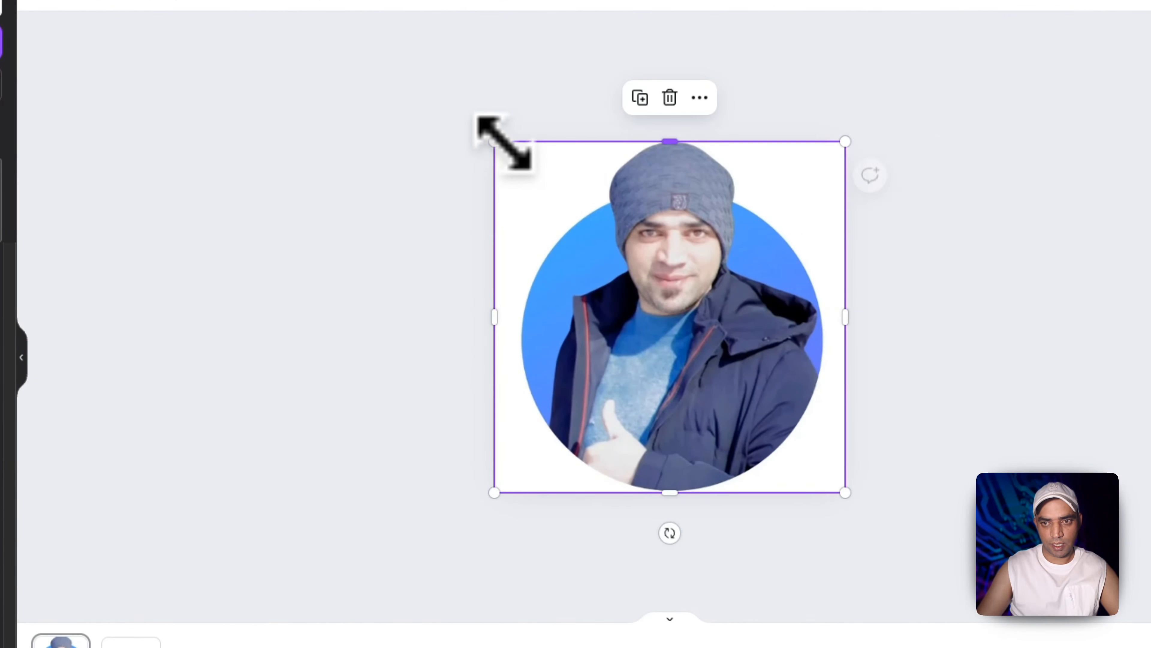
click(1088, 282)
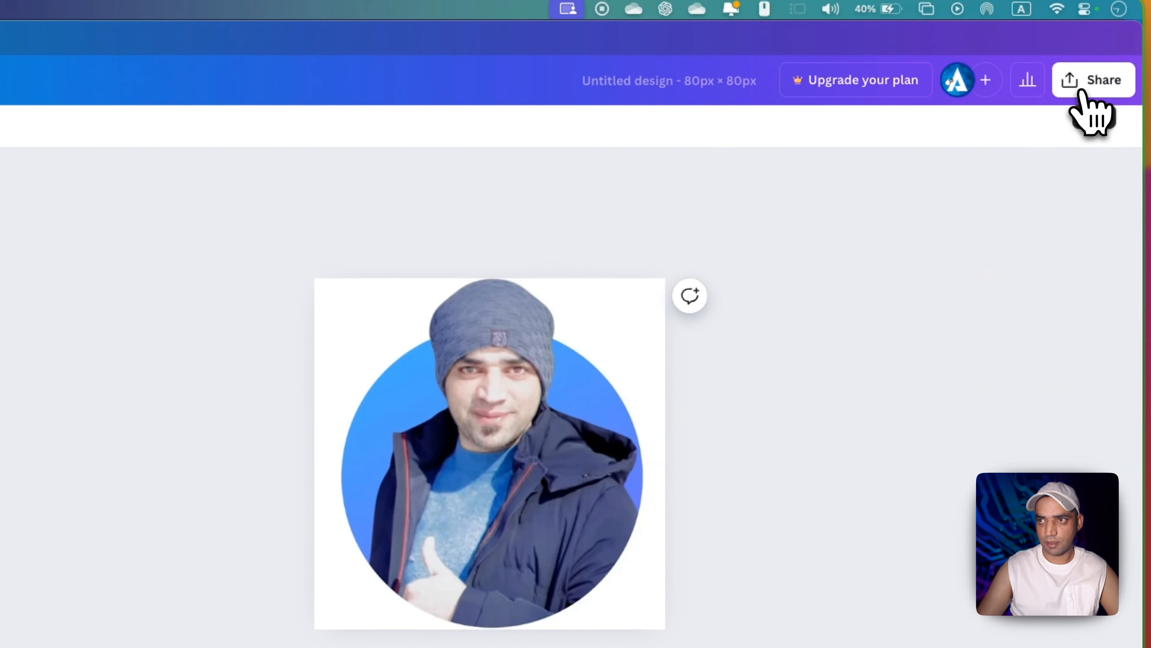
Download the design as a PNG, saved as 80x80 photo 2.png
click(1088, 82)
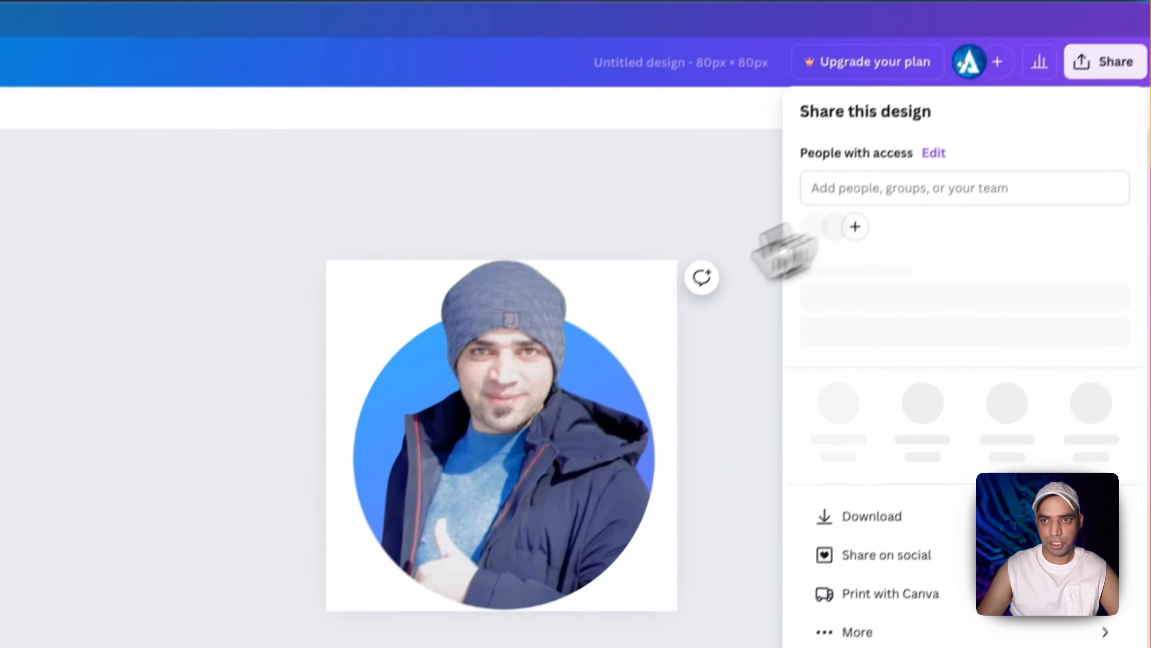
click(868, 528)
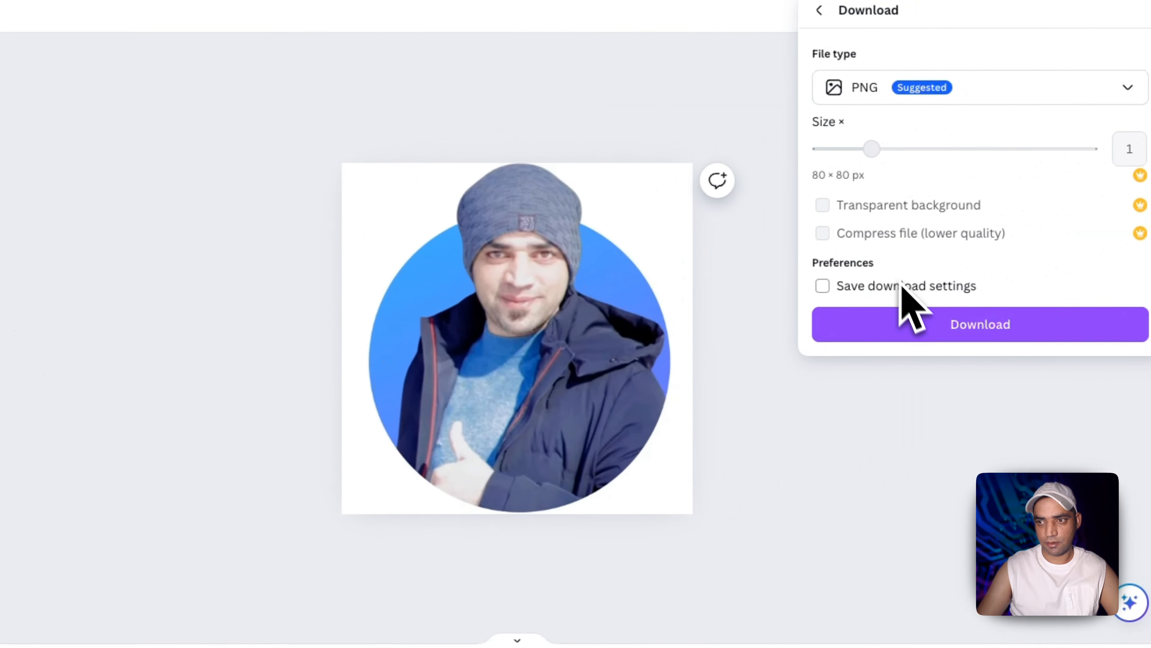
click(1043, 308)
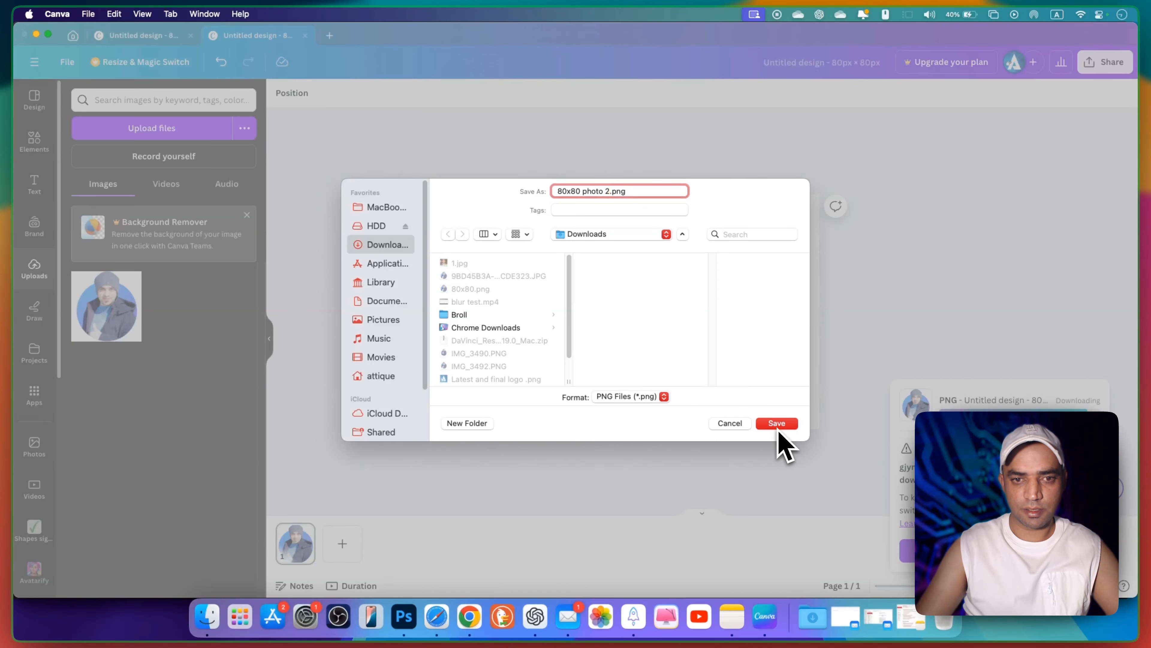
click(778, 428)
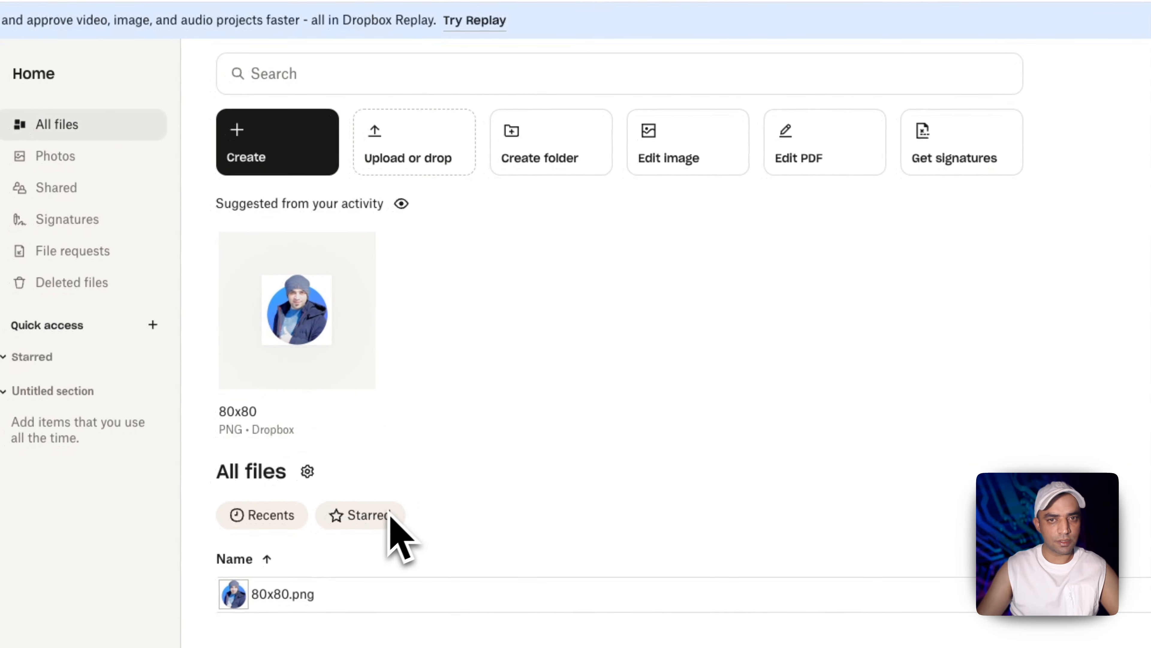
Upload 80x80 photo 2.png from Downloads to Dropbox and open its link preview
click(410, 149)
click(405, 199)
double_click(589, 130)
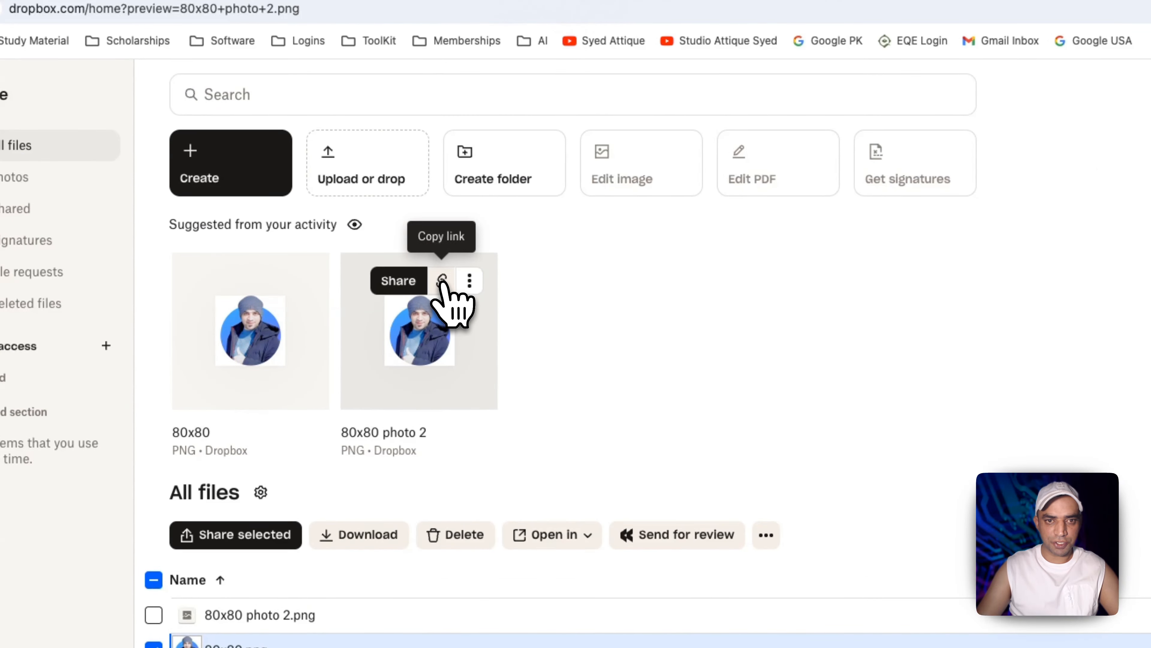
click(449, 309)
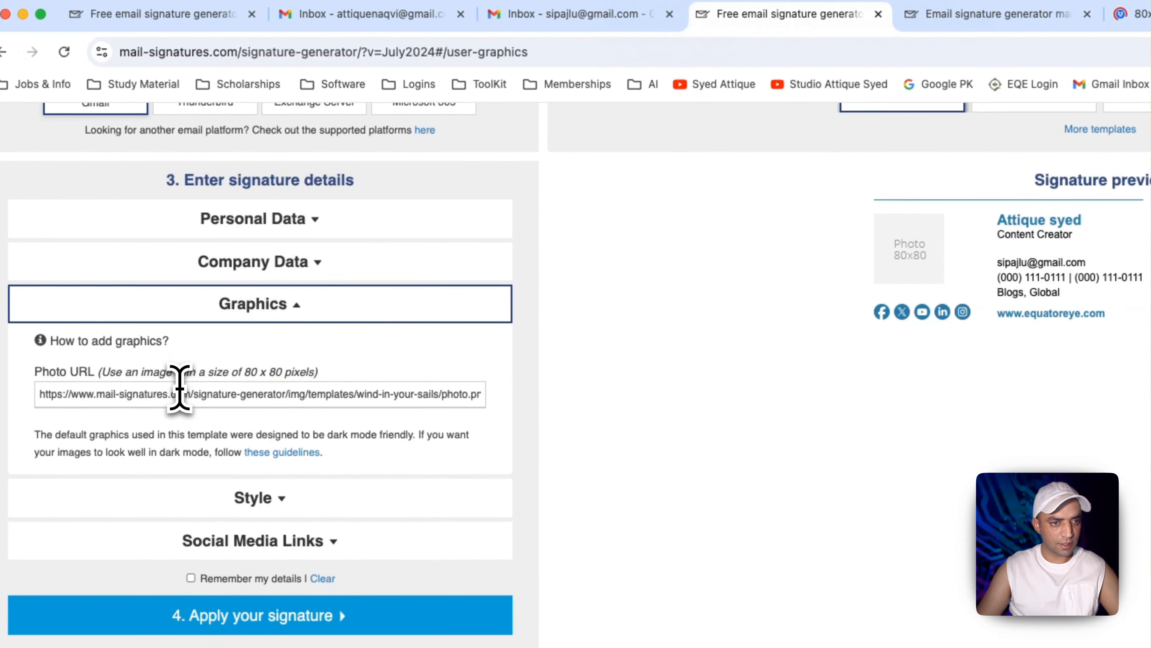
Paste the Dropbox image link as the Photo URL and enter the social media profile links
triple_click(180, 388)
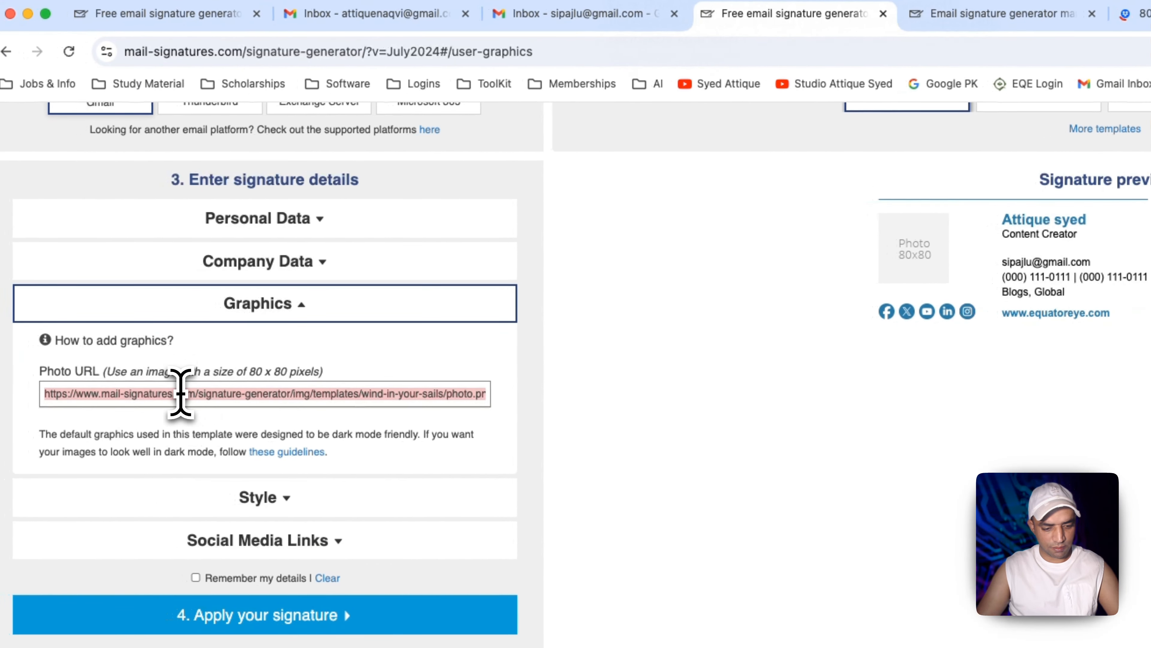
key(super+v)
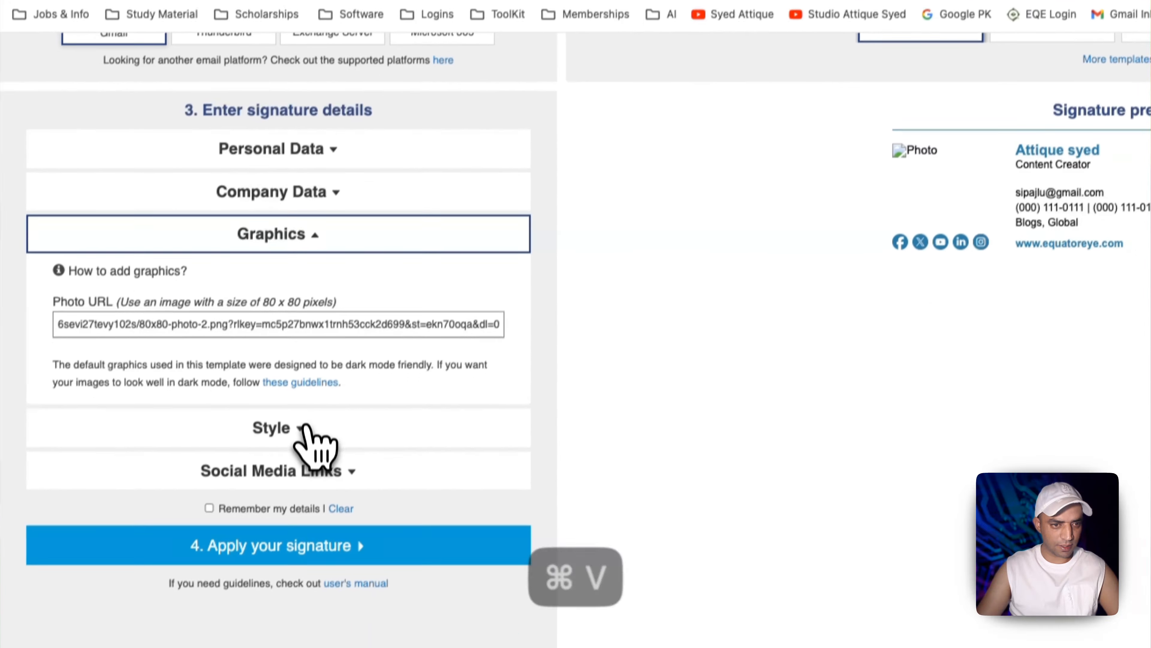
click(285, 497)
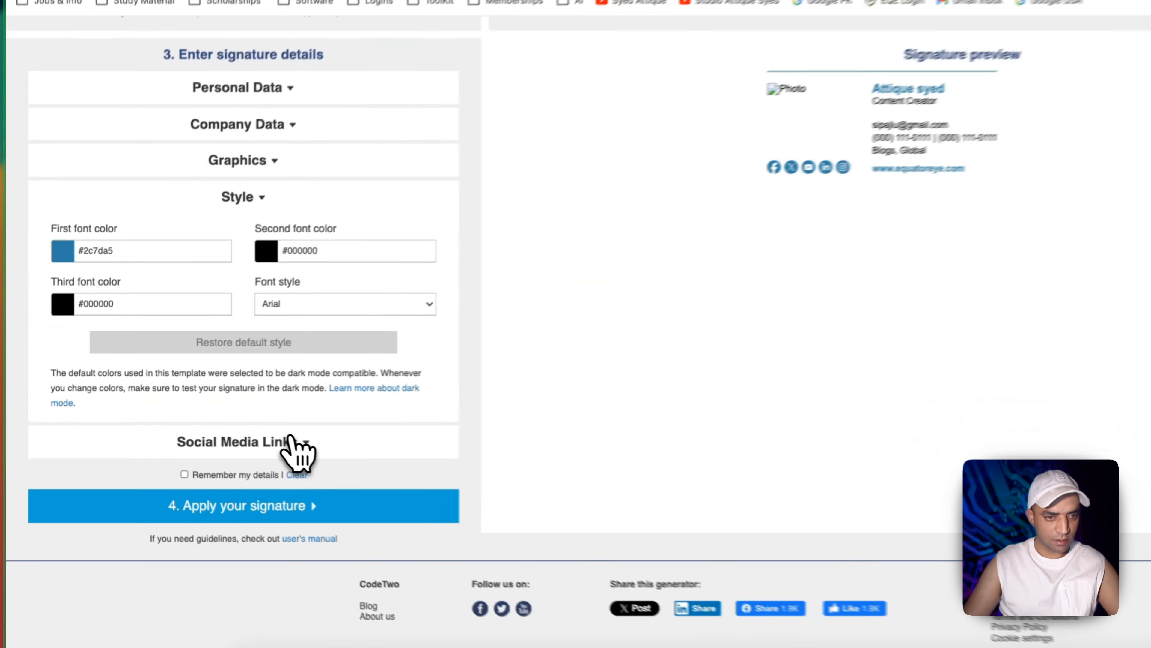
click(236, 450)
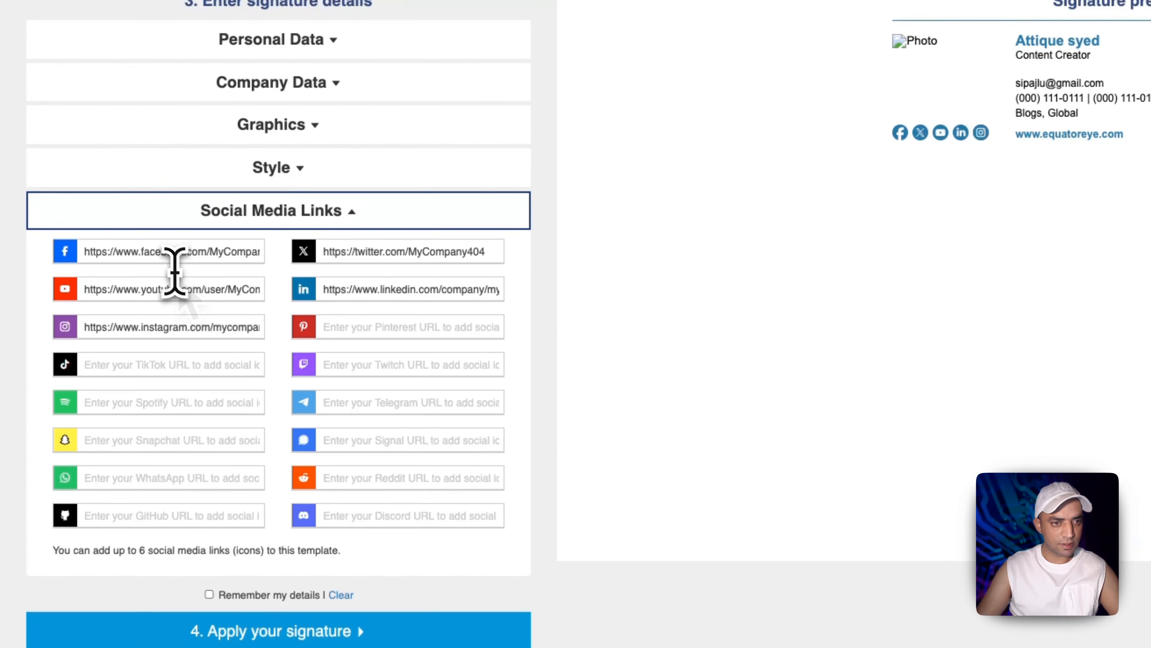
triple_click(168, 250)
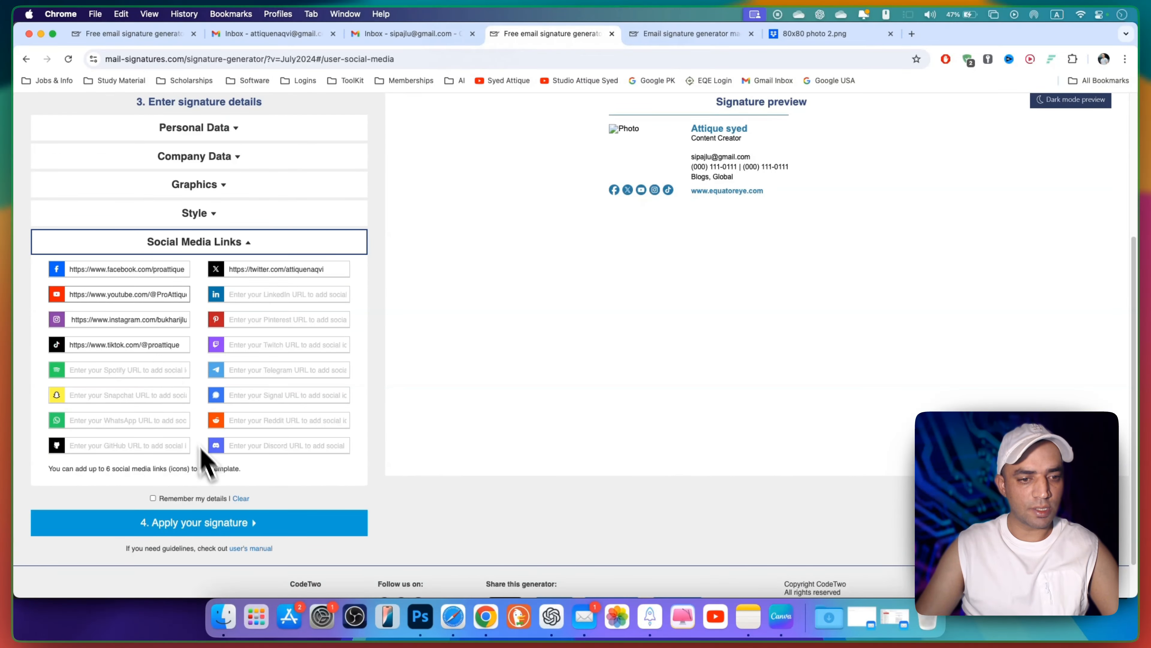
Apply the signature and copy it to the clipboard
click(217, 532)
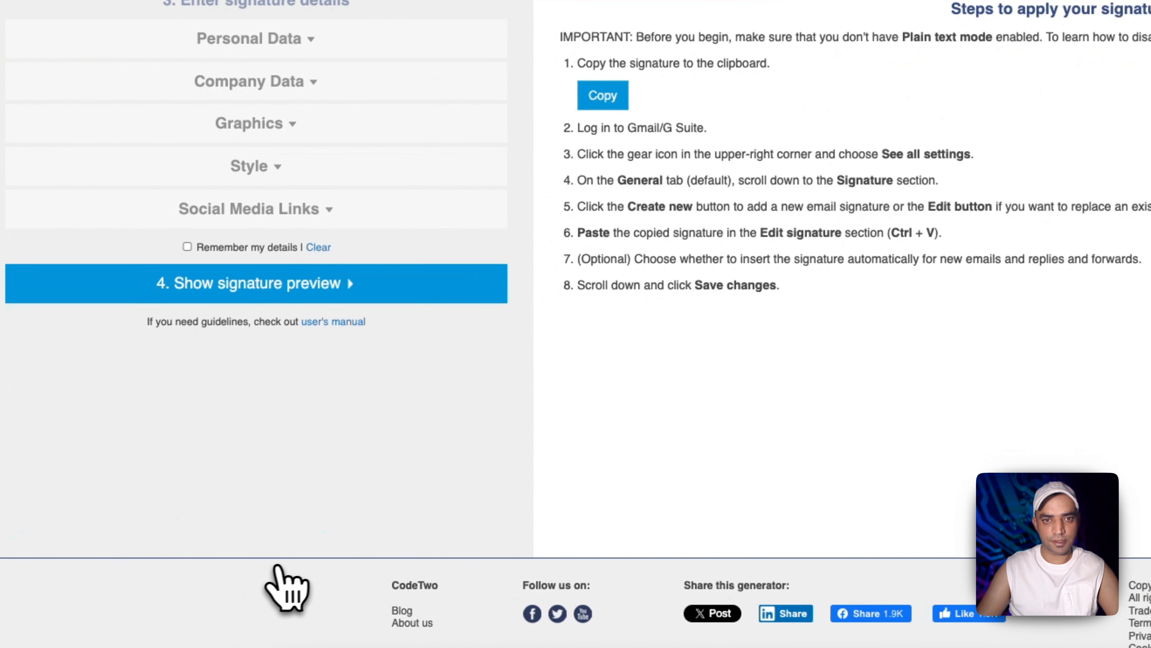
click(604, 94)
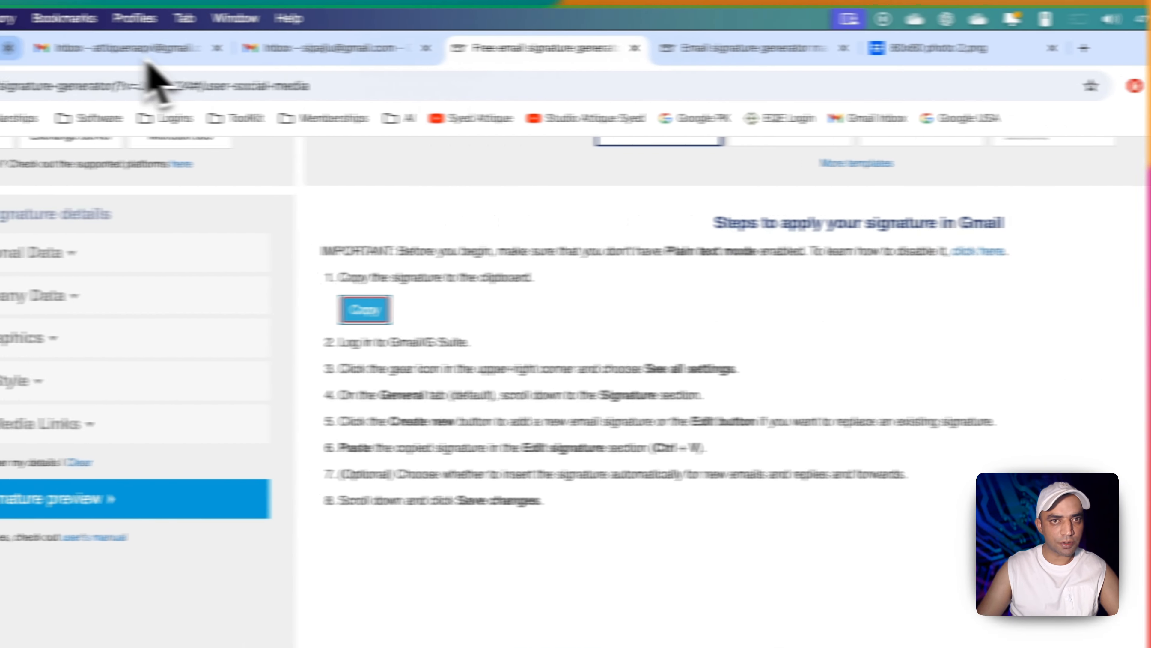
click(394, 47)
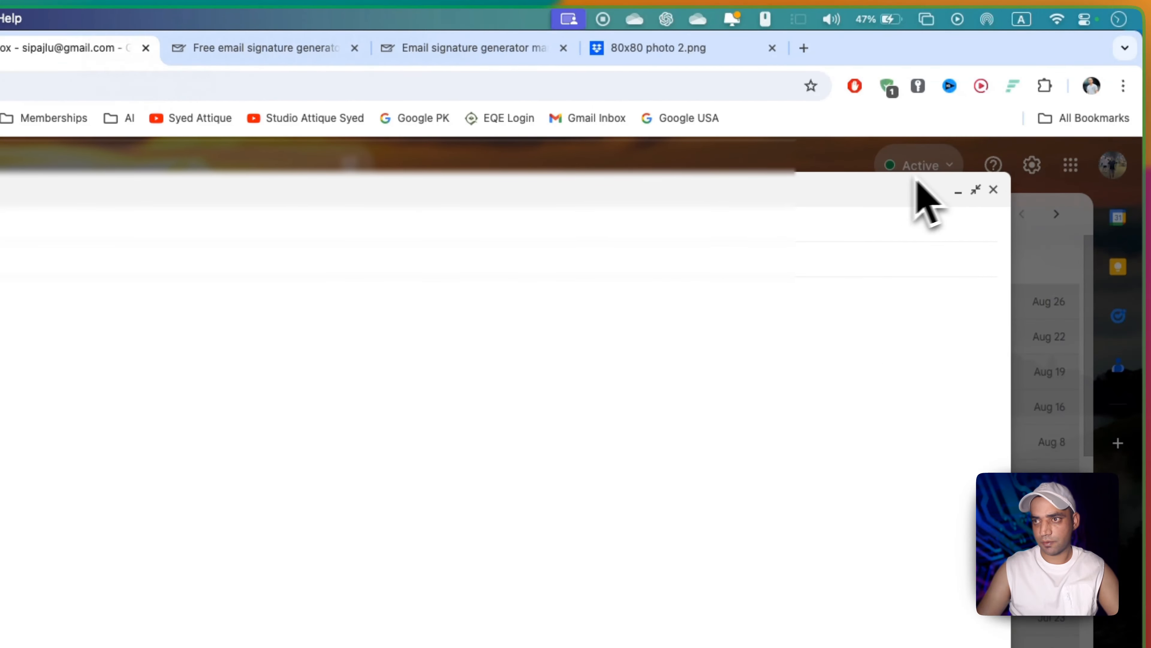
Create a Gmail signature named Test containing the pasted generator signature
click(993, 189)
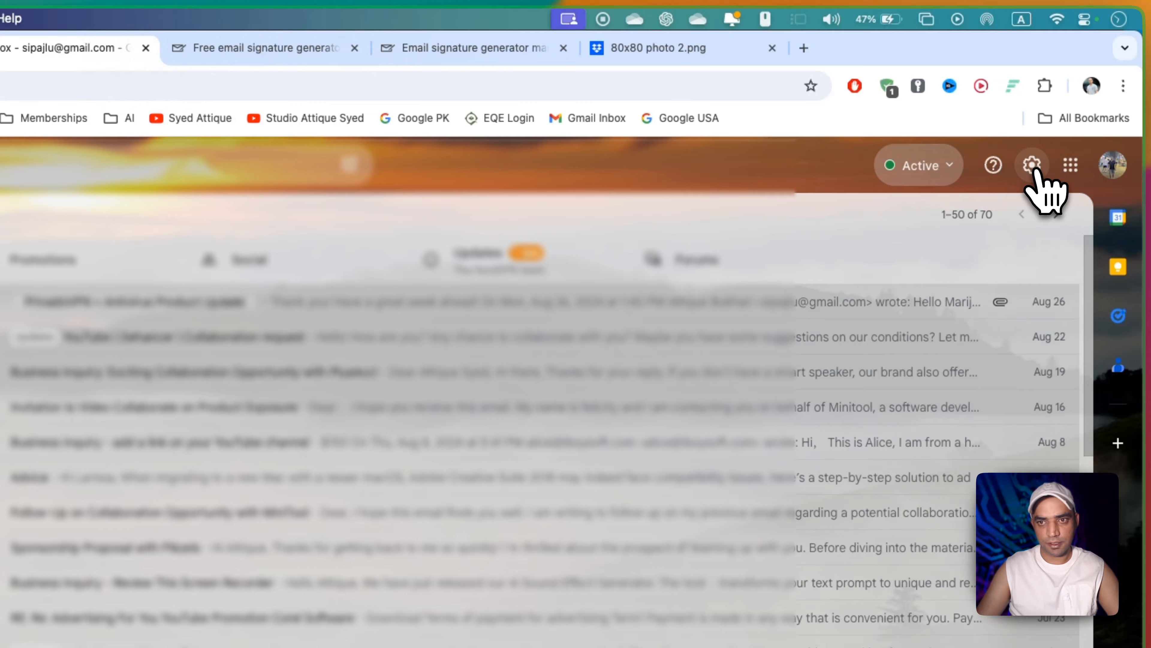
click(1032, 166)
click(932, 256)
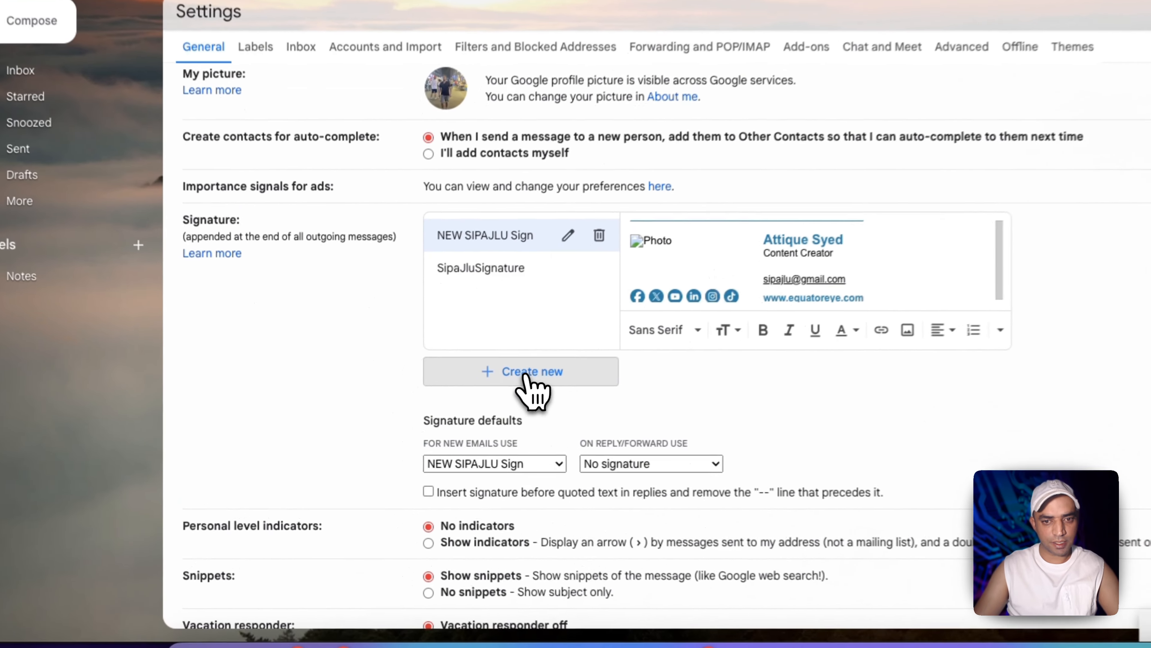
click(467, 403)
text(Test)
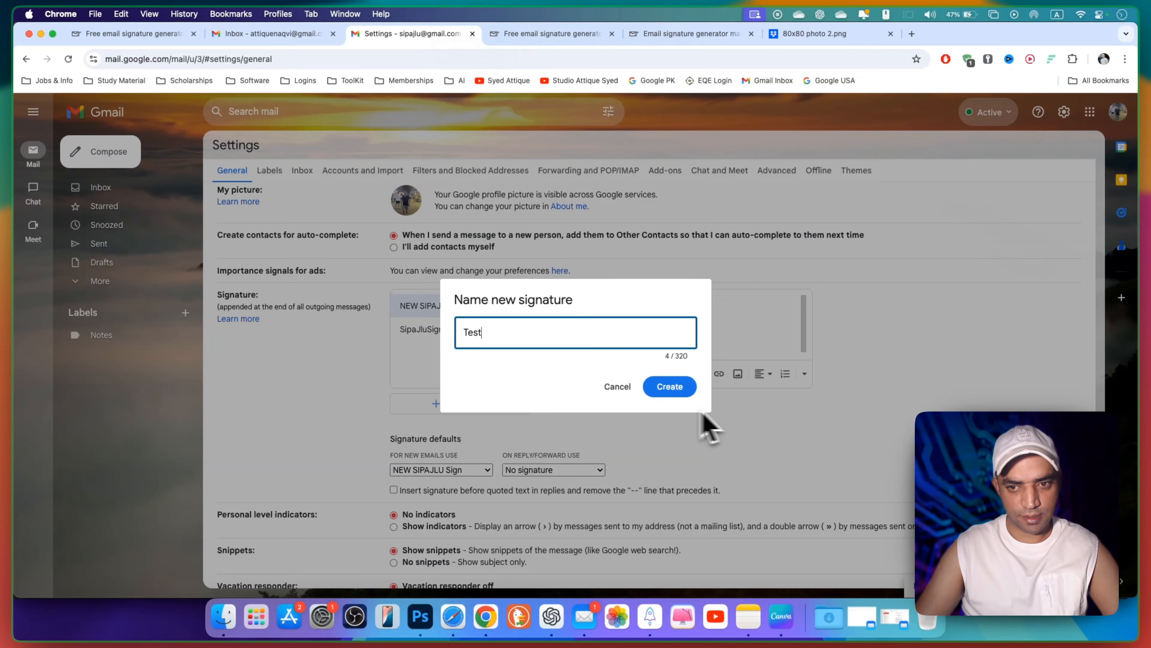
click(670, 387)
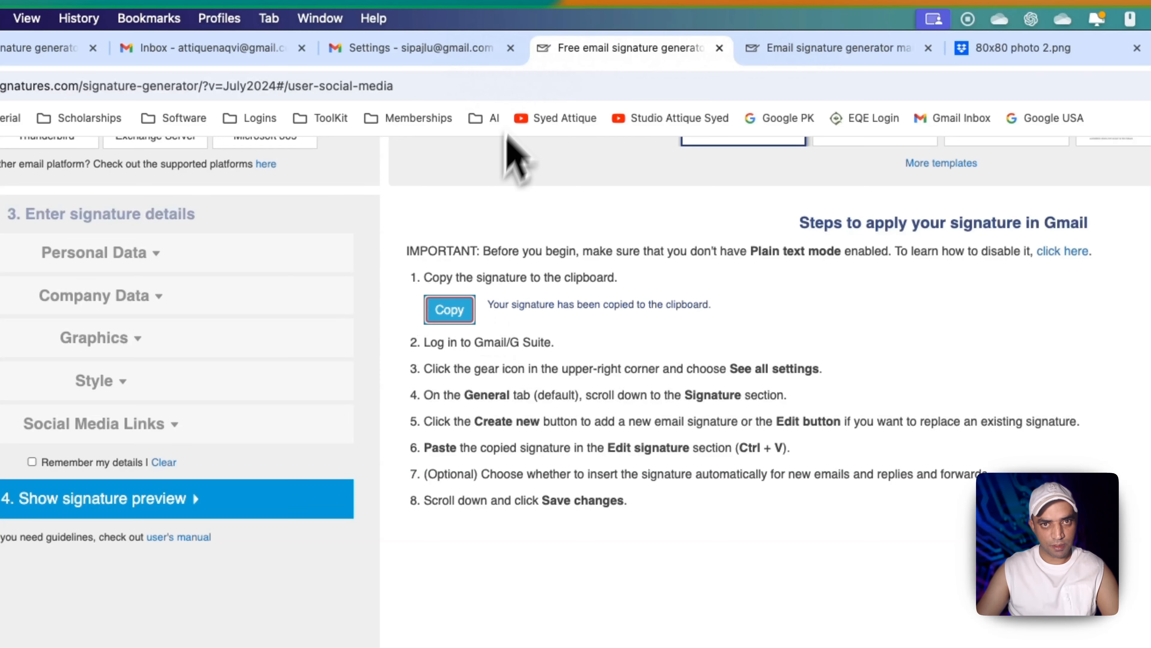
click(464, 48)
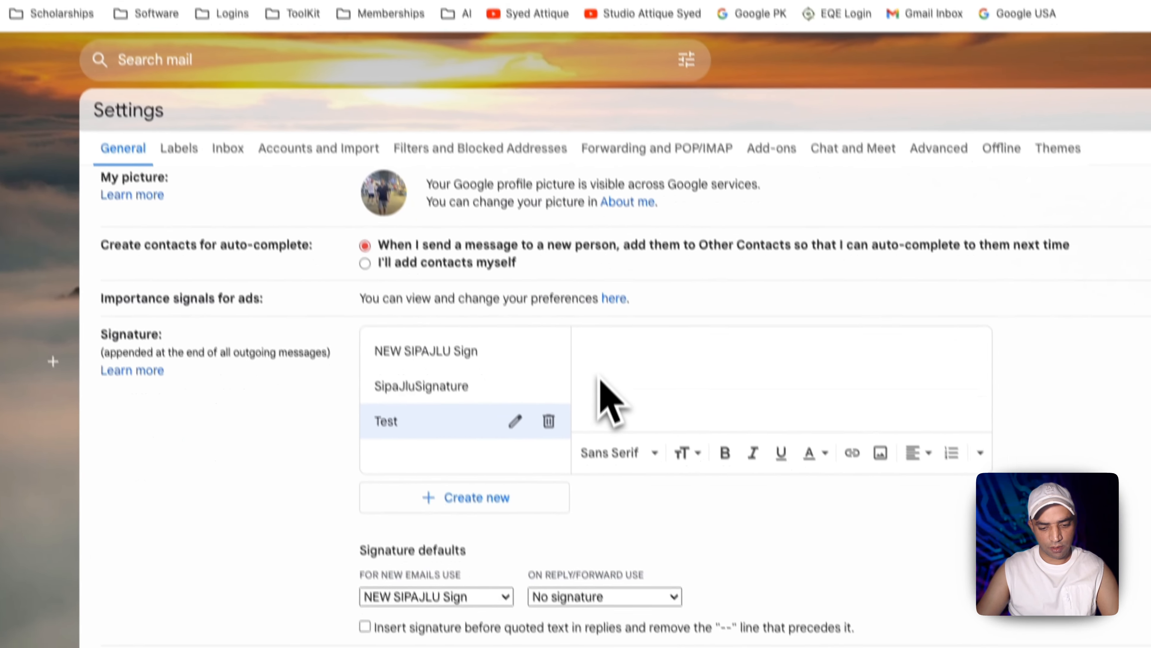
key(super+v)
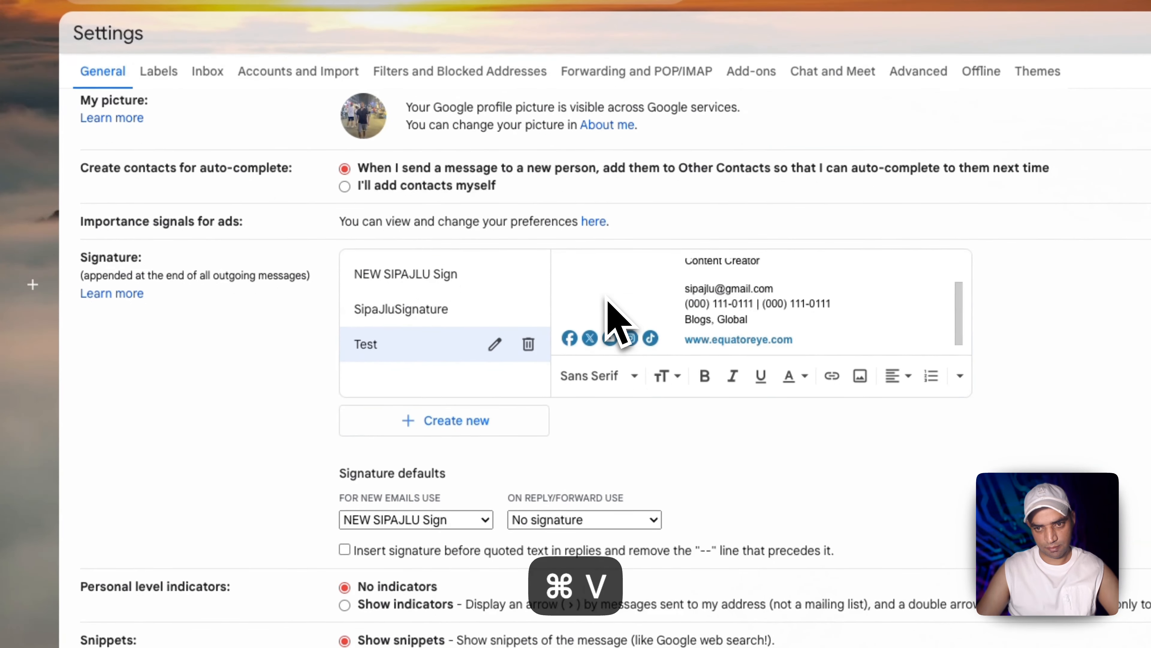
Make Test the default signature for new emails and save the changes
scroll(537, 290, down, 6)
click(395, 195)
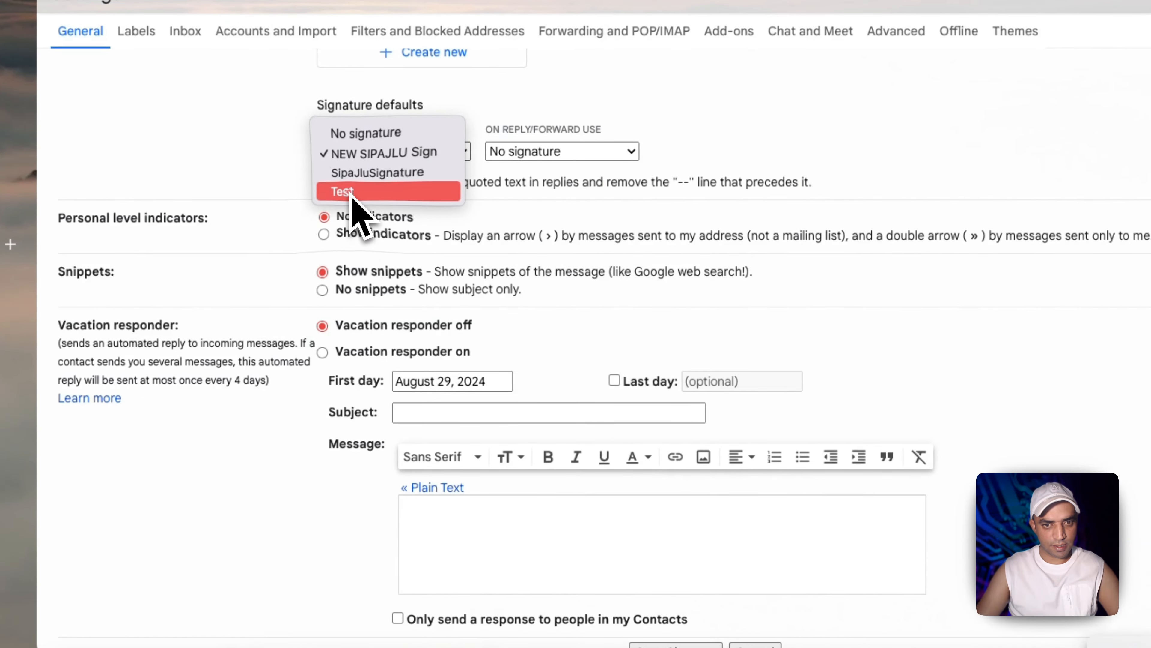
click(353, 194)
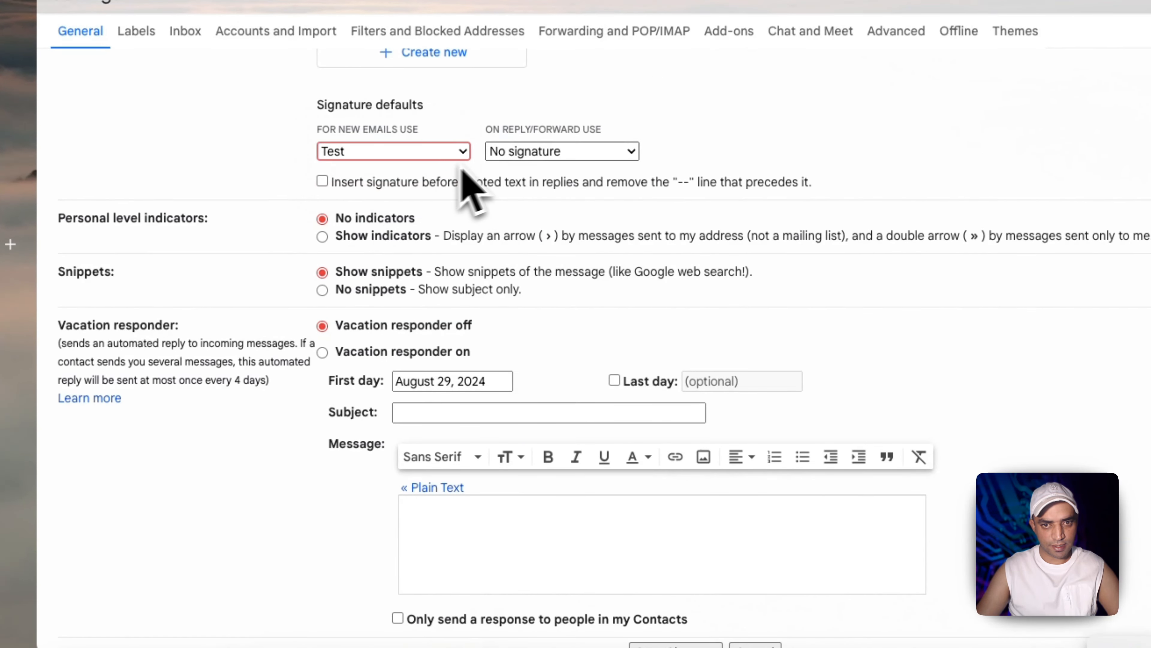
scroll(634, 408, down, 2)
click(684, 562)
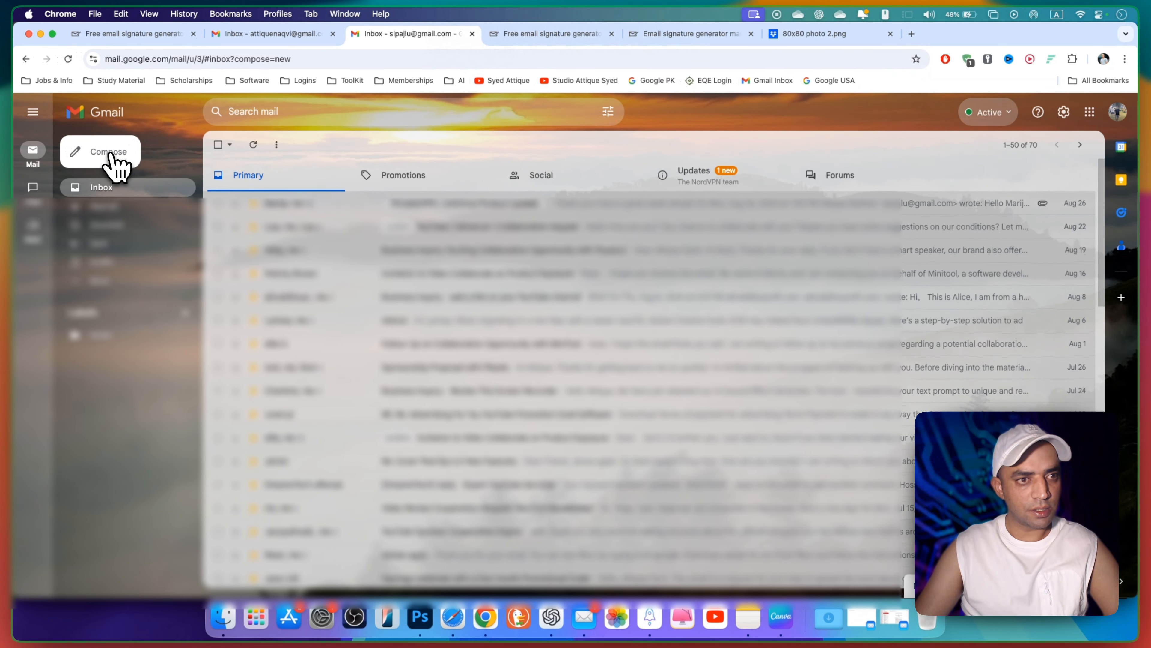
Send a test email to the recipient with subject 'test' and body 'testing new signature'
click(109, 152)
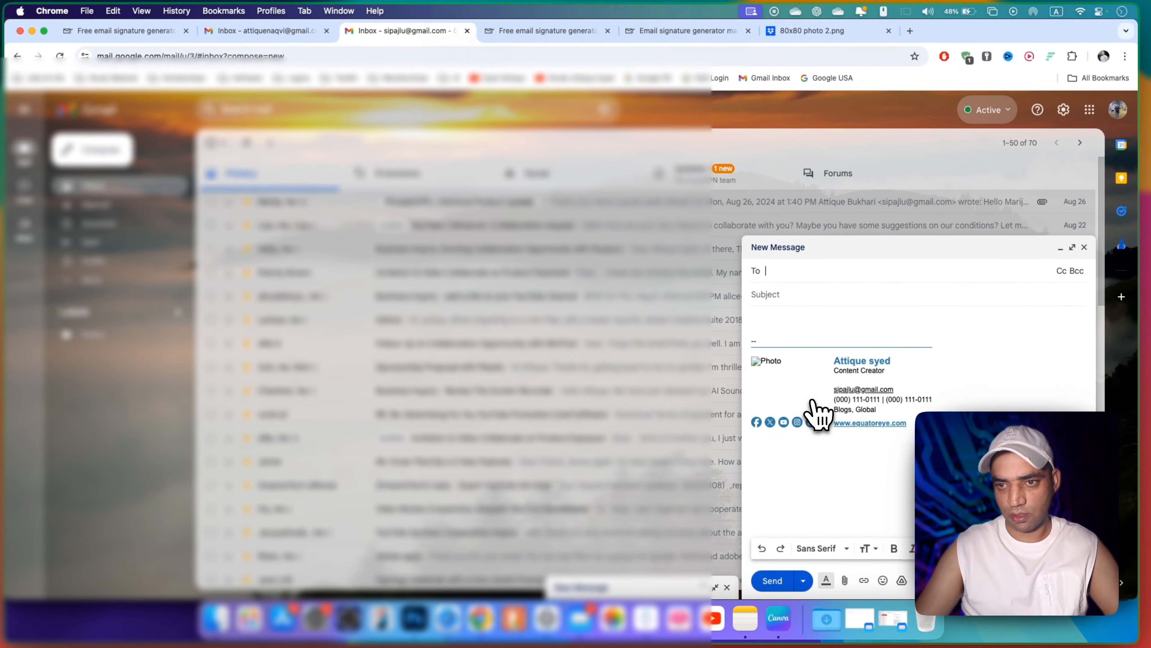
key(Tab)
text(test)
key(Tab)
text(testing new signature)
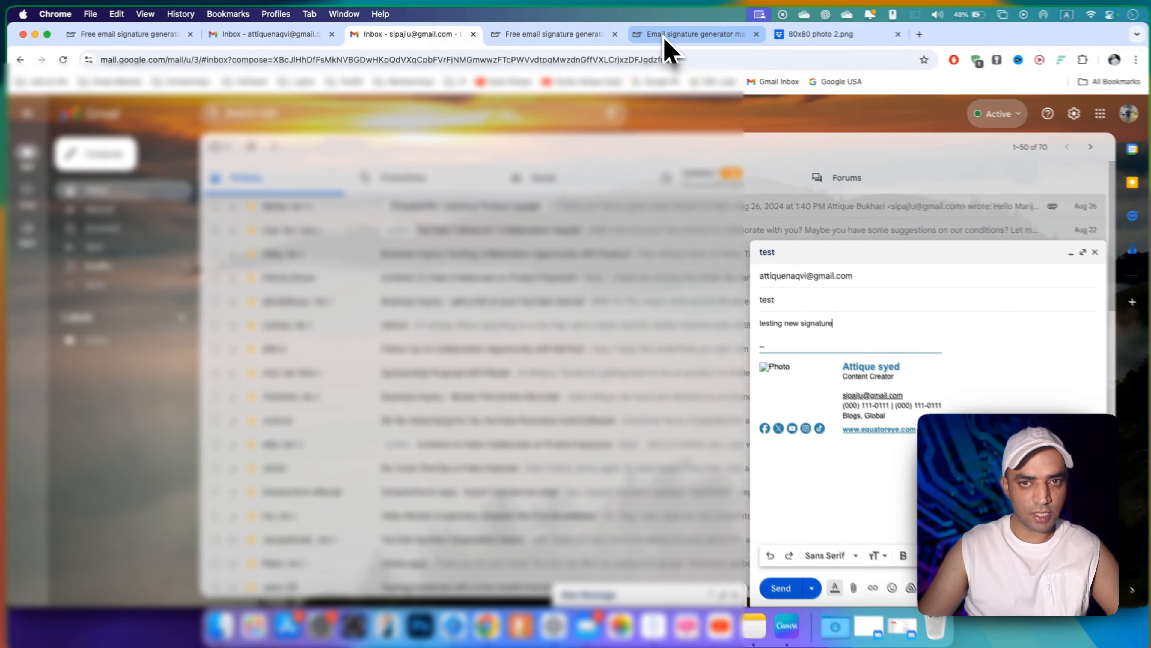
click(662, 37)
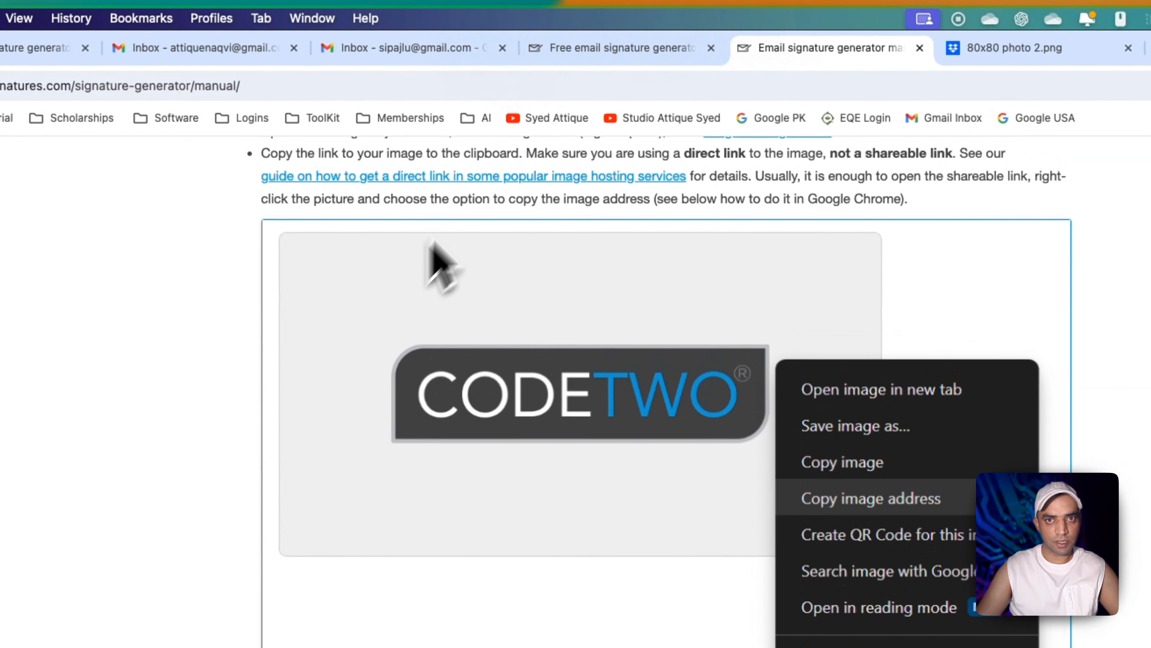
click(583, 50)
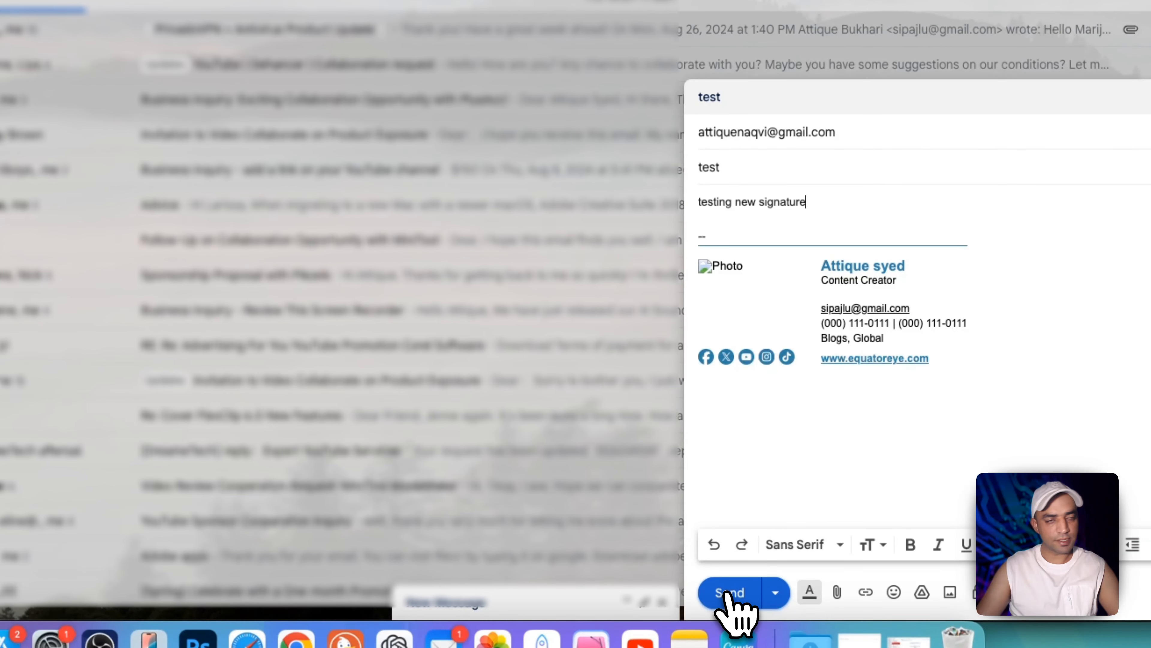
click(729, 592)
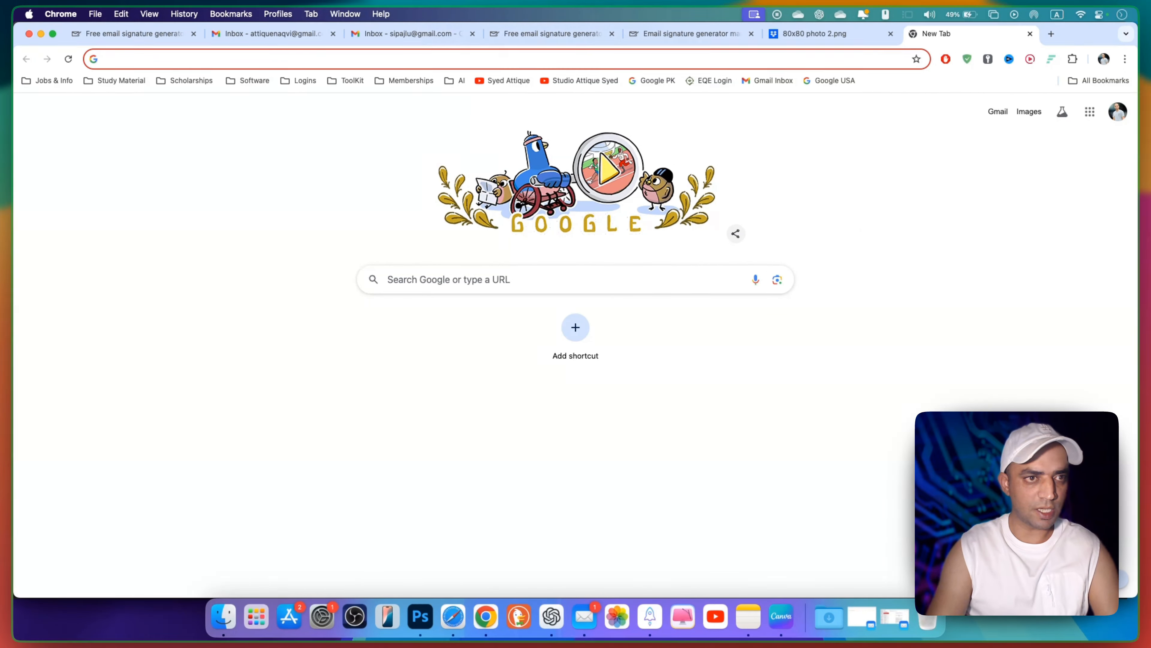
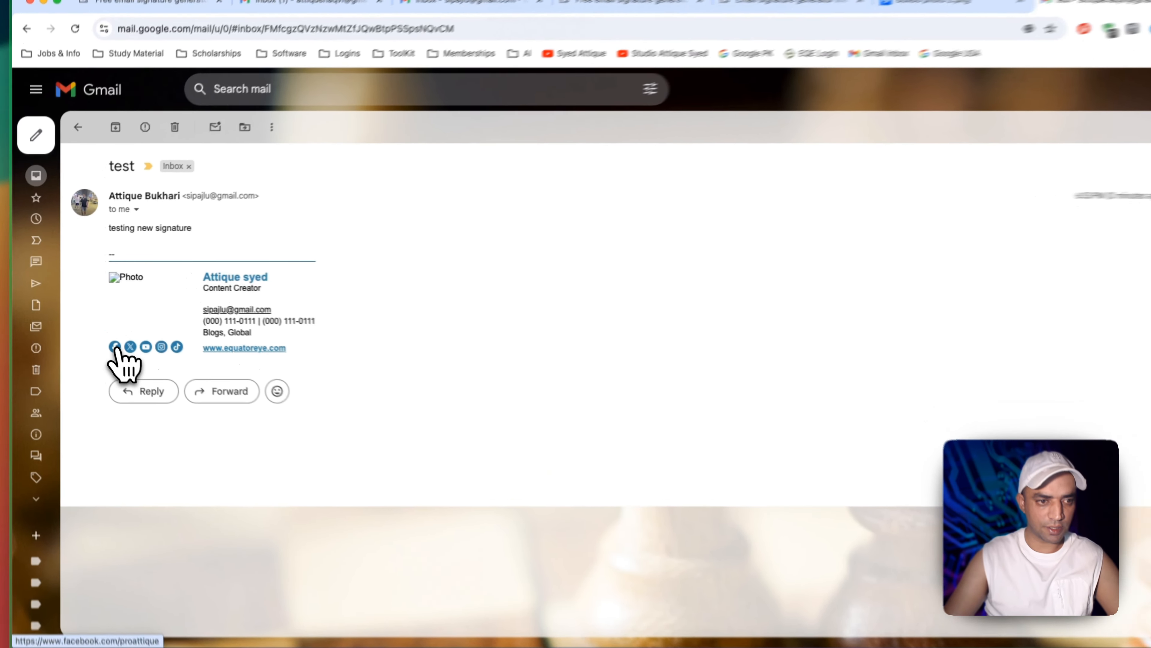
Open the received test email, follow its Facebook, YouTube and Instagram icons, then close those tabs
click(104, 335)
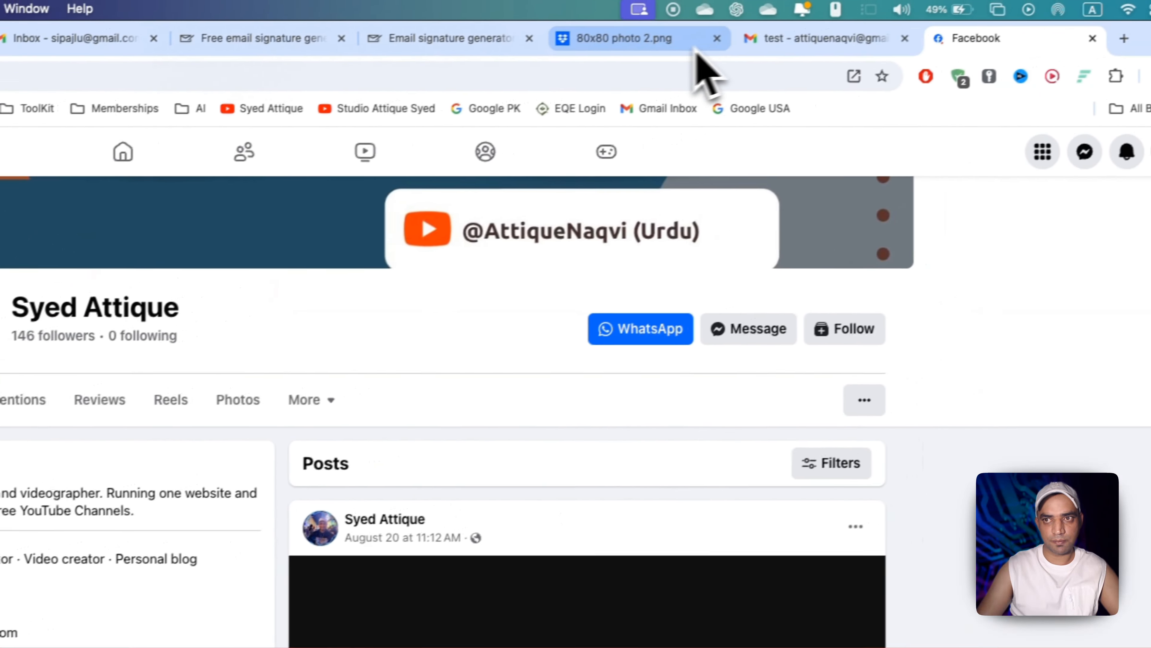
click(791, 40)
click(181, 336)
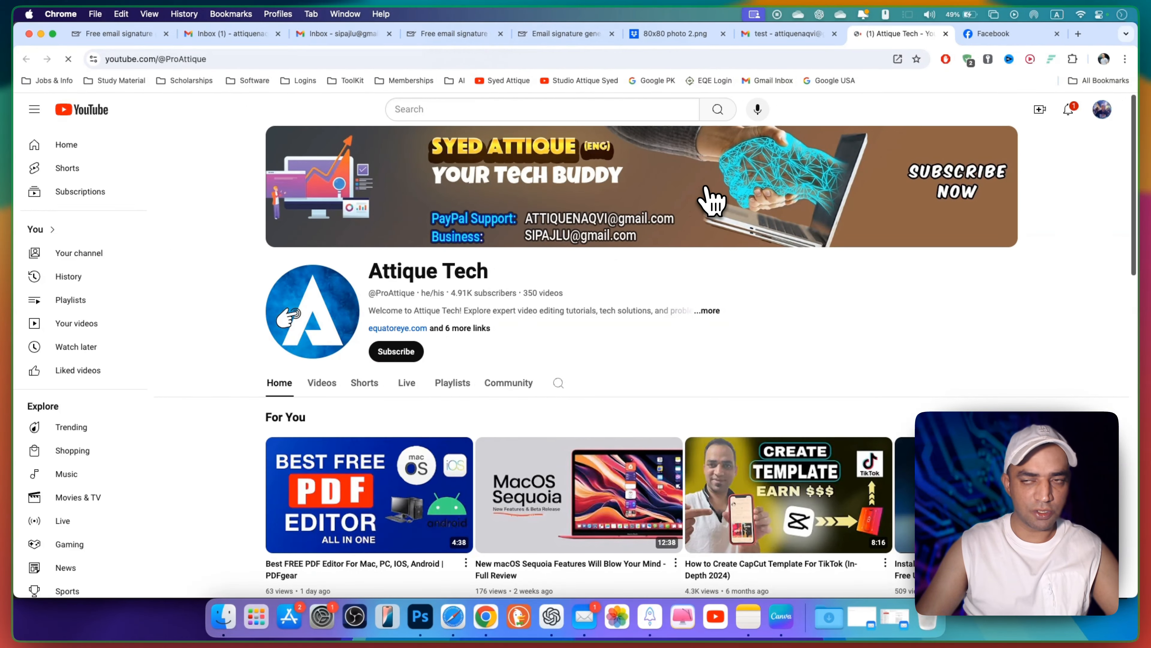
click(791, 33)
click(220, 427)
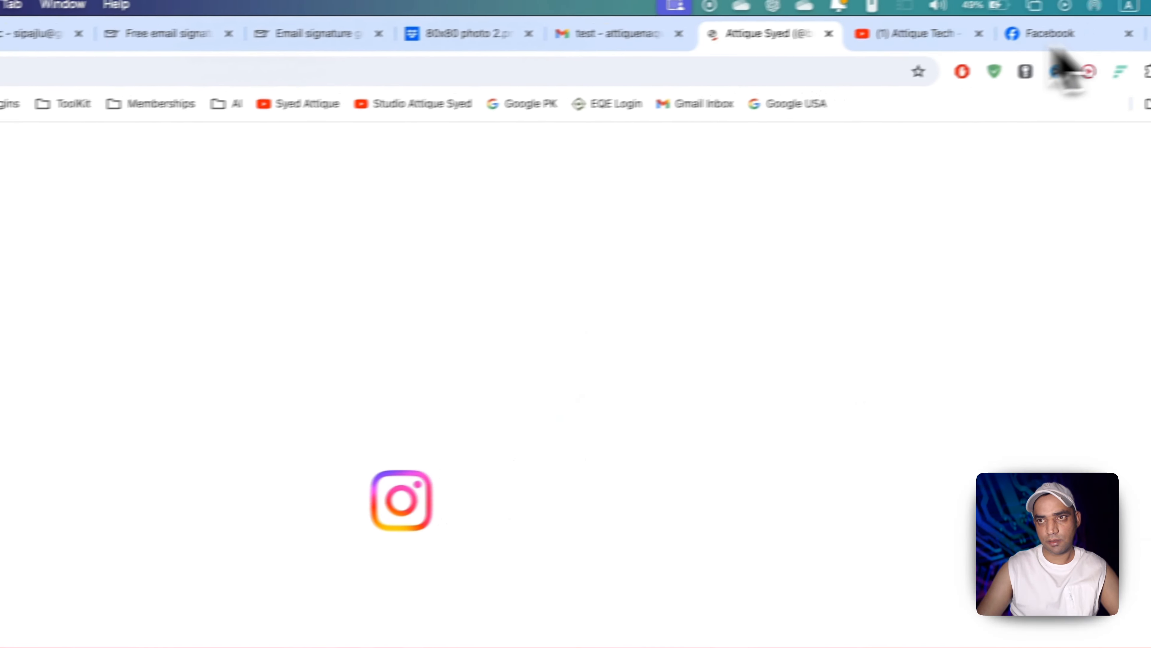
click(722, 47)
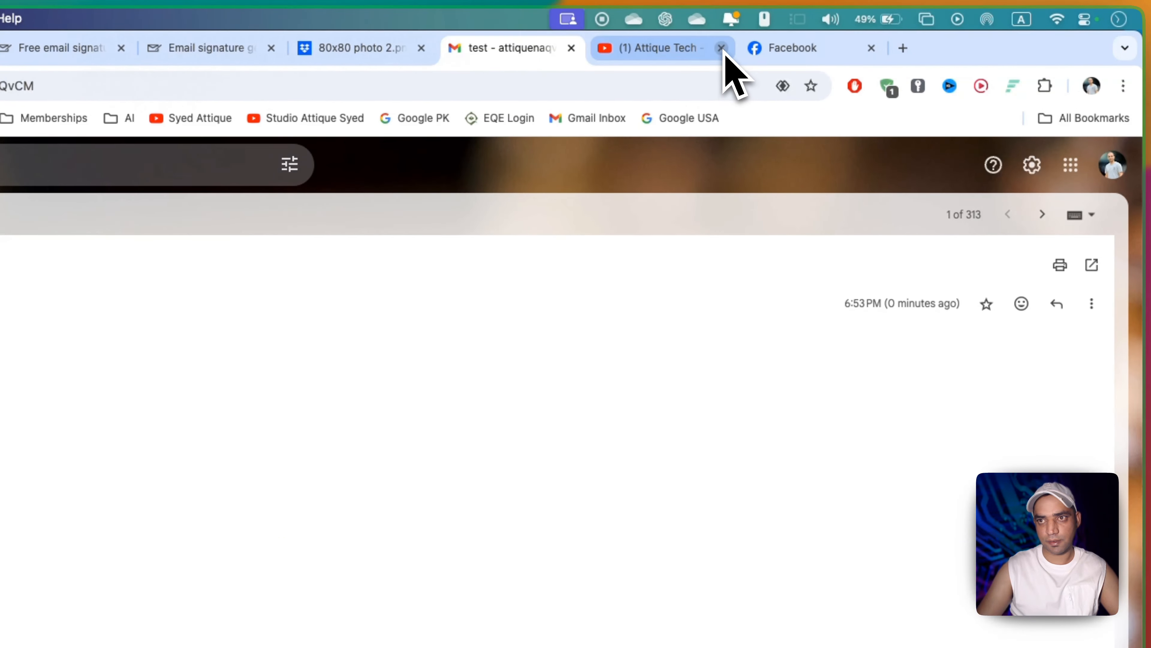
click(722, 47)
click(722, 47)
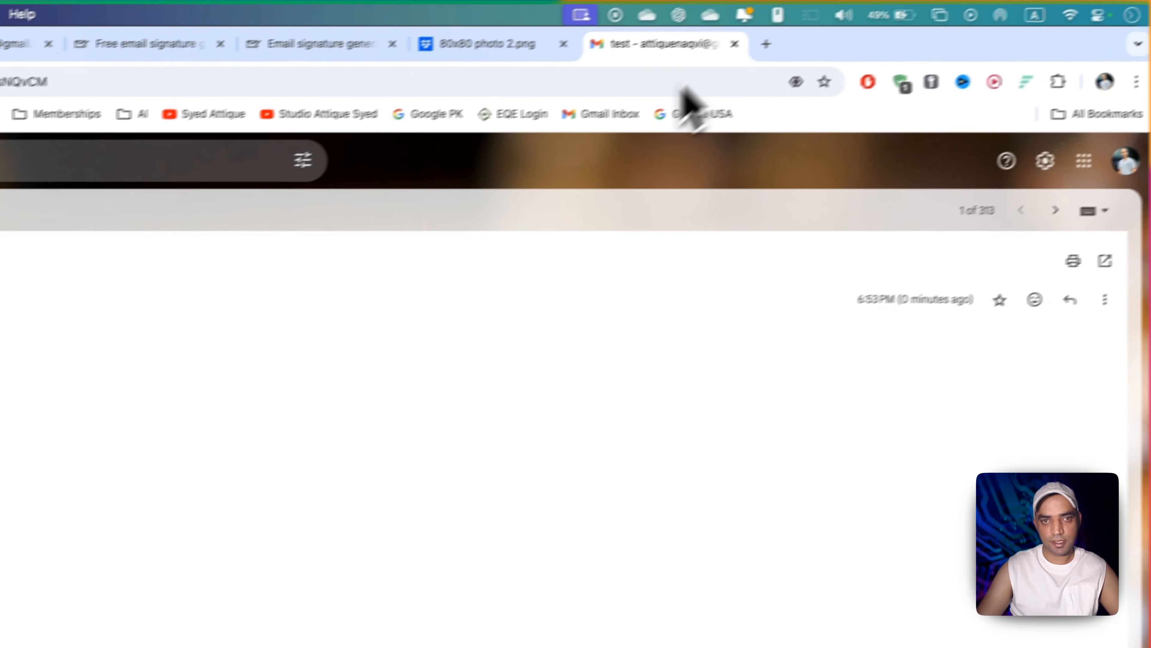